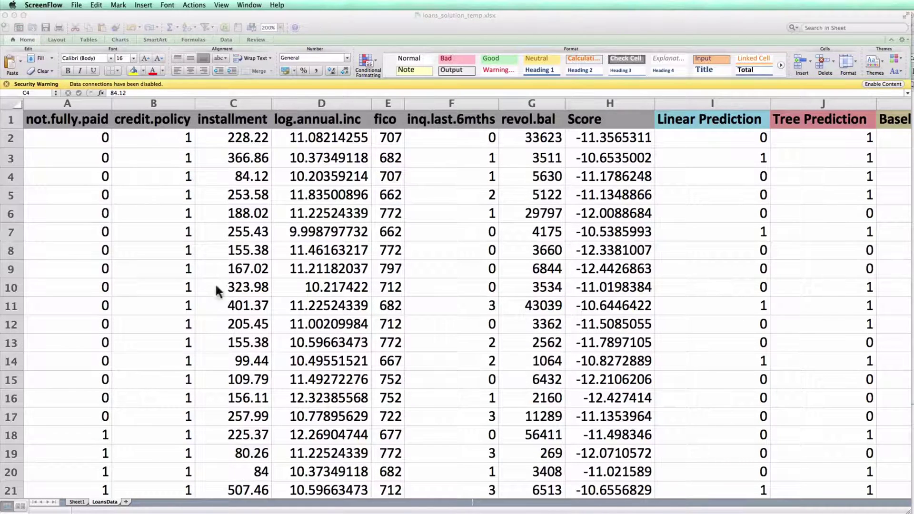
pyautogui.click(75, 99)
pyautogui.click(75, 99)
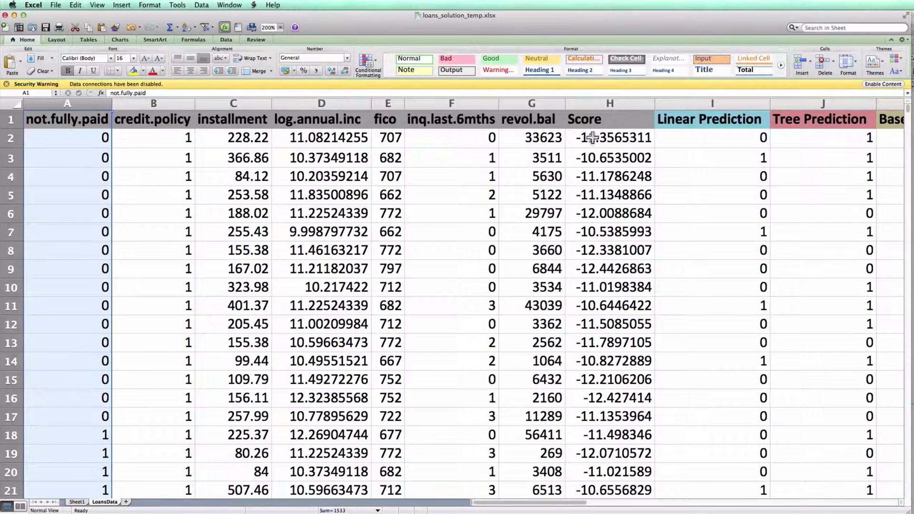
pyautogui.click(692, 103)
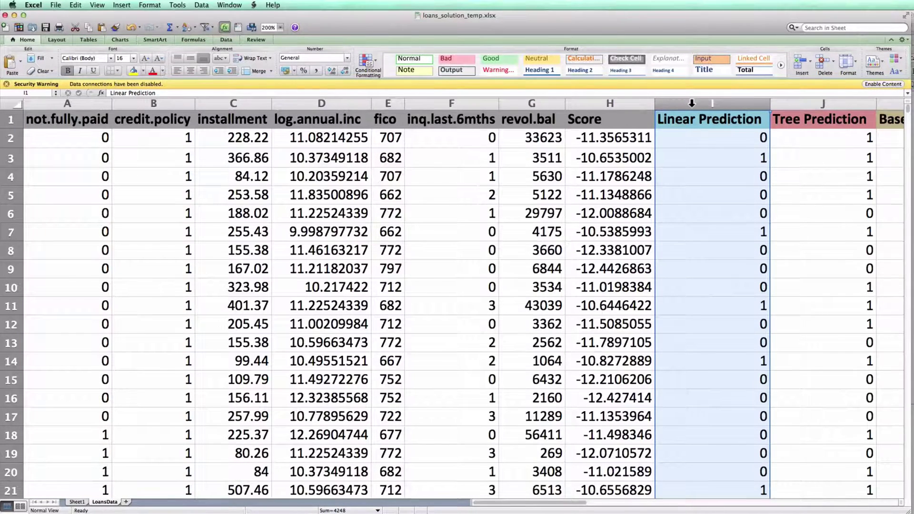
pyautogui.click(95, 139)
pyautogui.click(713, 138)
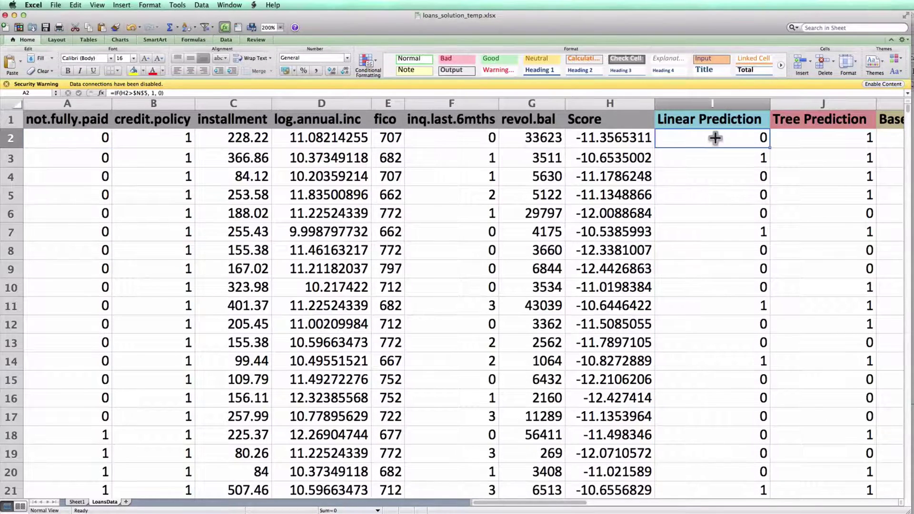
pyautogui.click(53, 140)
# Move across to the weights and -11 threshold, then down to the empty confusion matrix at N11
pyautogui.press('Up')
pyautogui.press('Right')
pyautogui.press('Right')
pyautogui.press('Right')
pyautogui.press('Right')
pyautogui.press('Right')
pyautogui.press('Right')
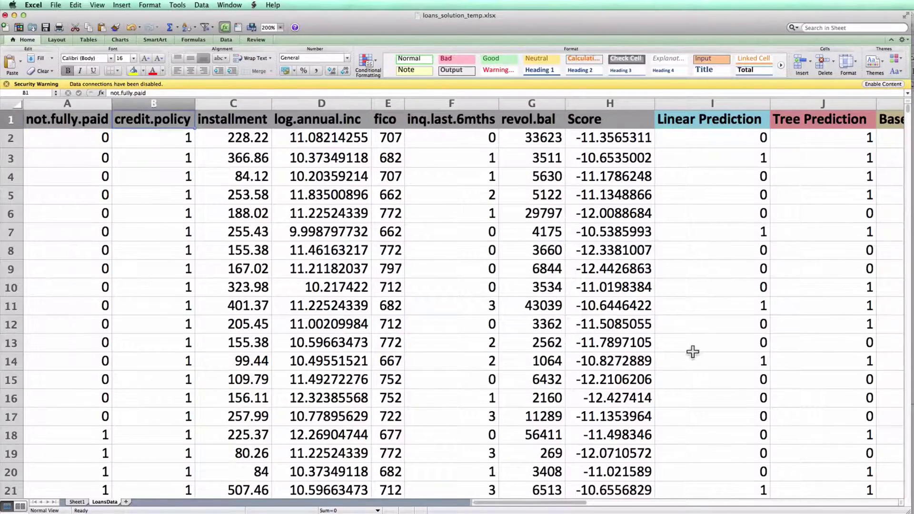
pyautogui.press('Right')
pyautogui.press('Right')
pyautogui.press('Right')
pyautogui.press('Right')
pyautogui.press('Right')
pyautogui.press('Right')
pyautogui.press('Right')
pyautogui.press('Right')
pyautogui.press('Right')
pyautogui.press('Right')
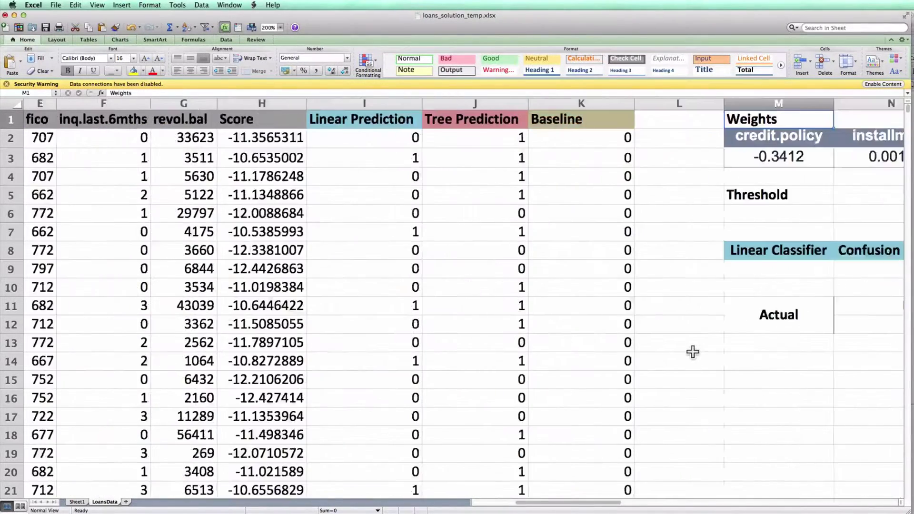
pyautogui.press('Down')
pyautogui.press('Down')
pyautogui.press('Down')
pyautogui.press('Down')
pyautogui.press('Down')
pyautogui.press('Down')
pyautogui.press('Down')
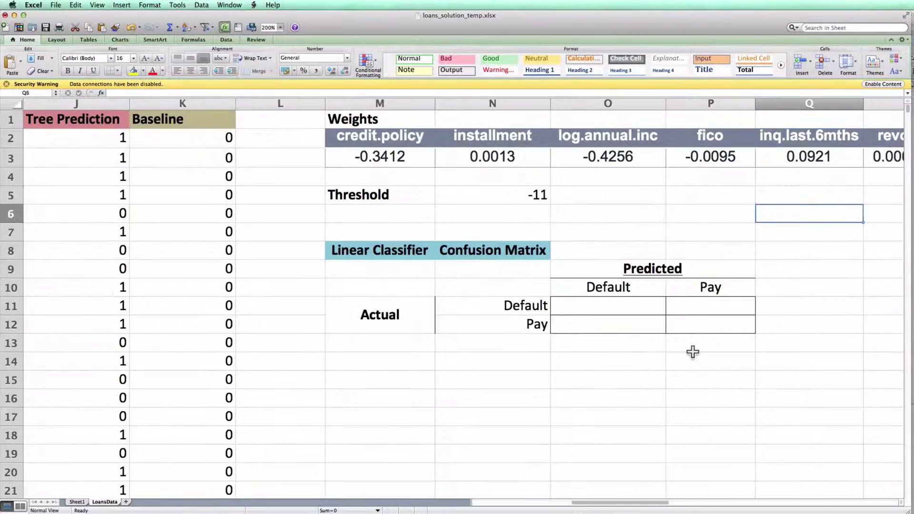
pyautogui.press('Left')
pyautogui.press('Left')
pyautogui.press('Down')
pyautogui.press('Down')
pyautogui.press('Down')
pyautogui.press('Down')
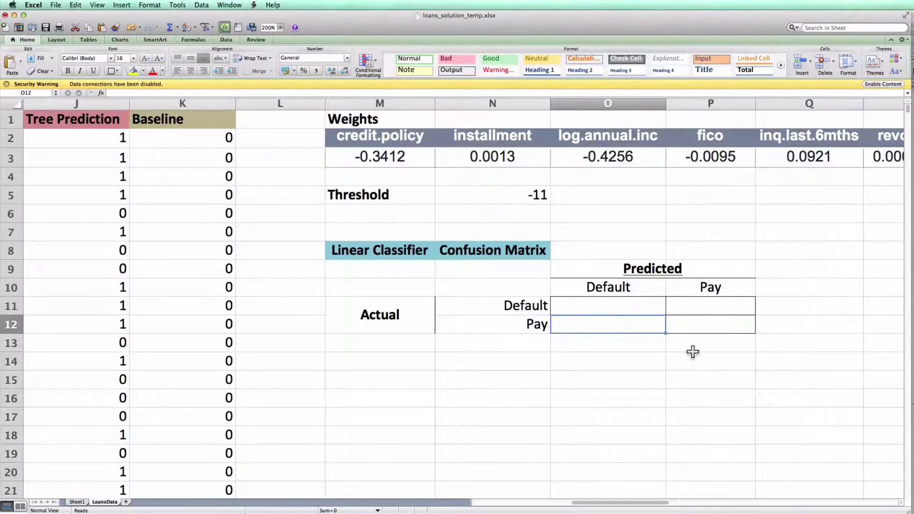
pyautogui.press('Up')
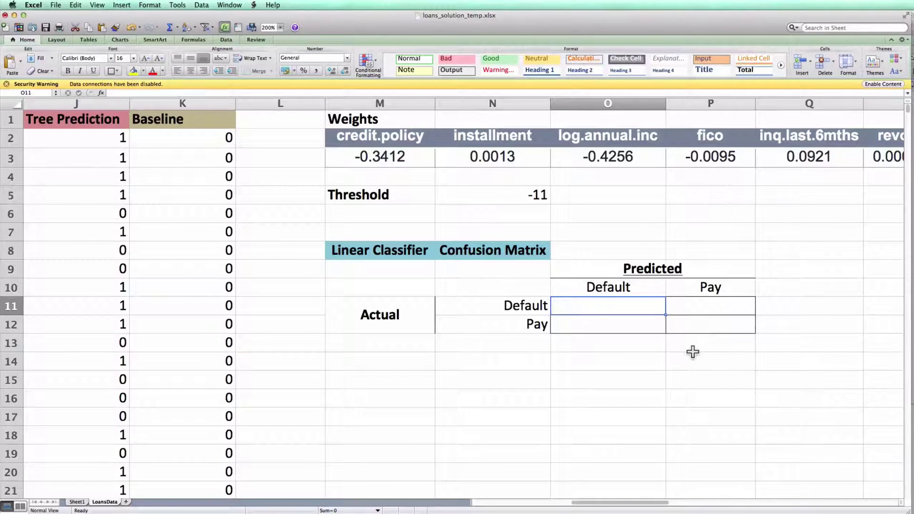
pyautogui.press('Left')
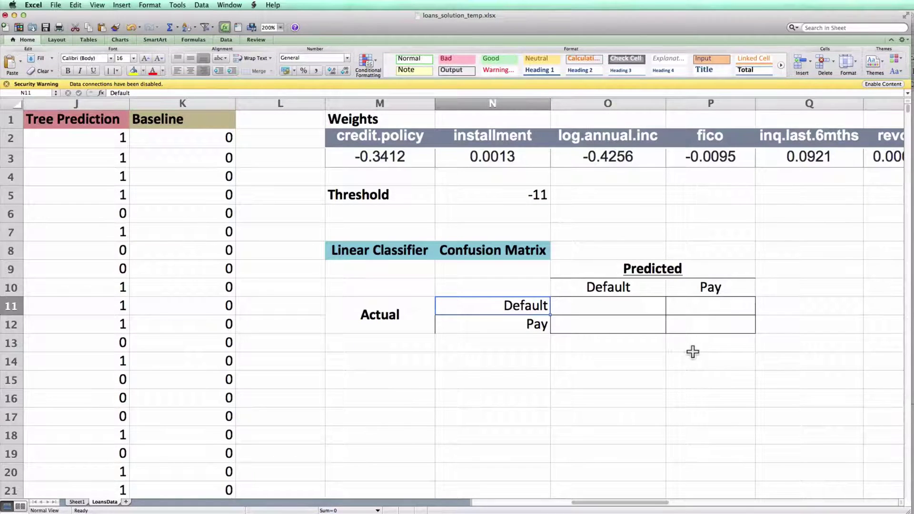
# Enter the label '# Loans Defaulted' in N16 below the matrix
pyautogui.press('Down')
pyautogui.press('Down')
pyautogui.press('Down')
pyautogui.press('Down')
pyautogui.press('Down')
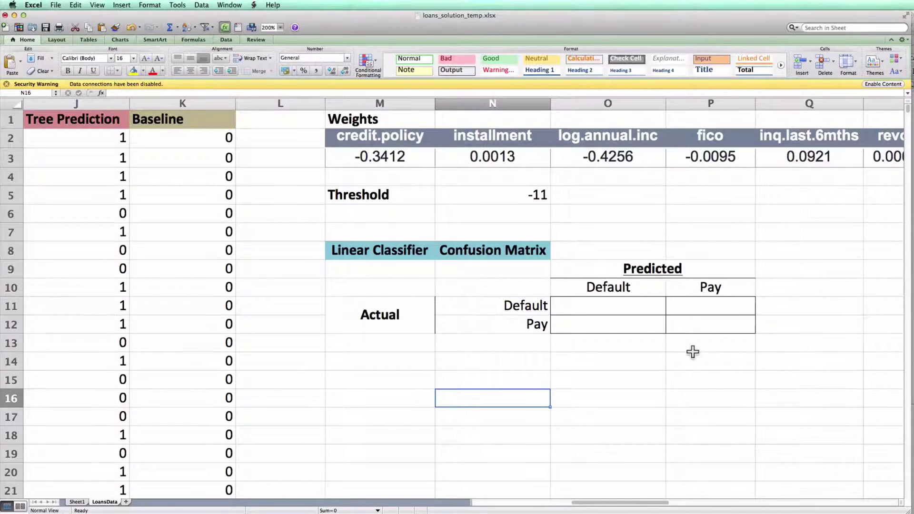
pyautogui.write('#')
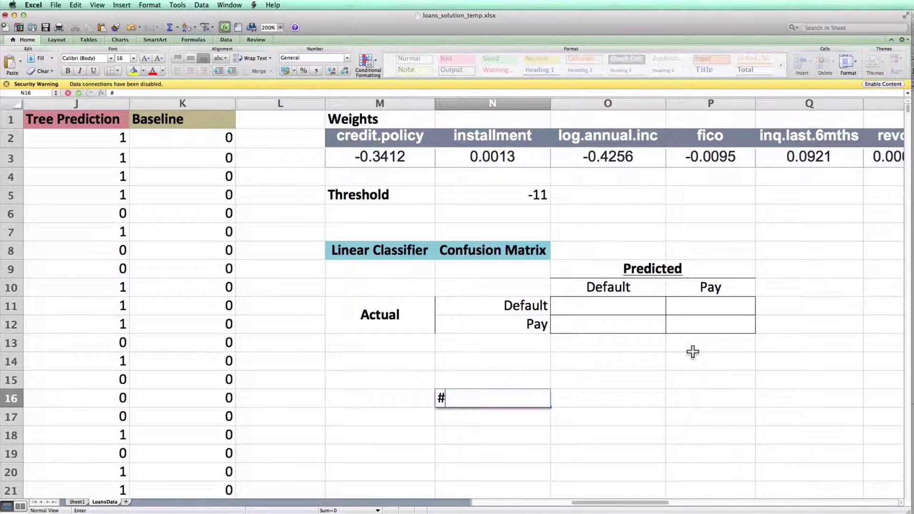
pyautogui.write(' Loans Defaulted')
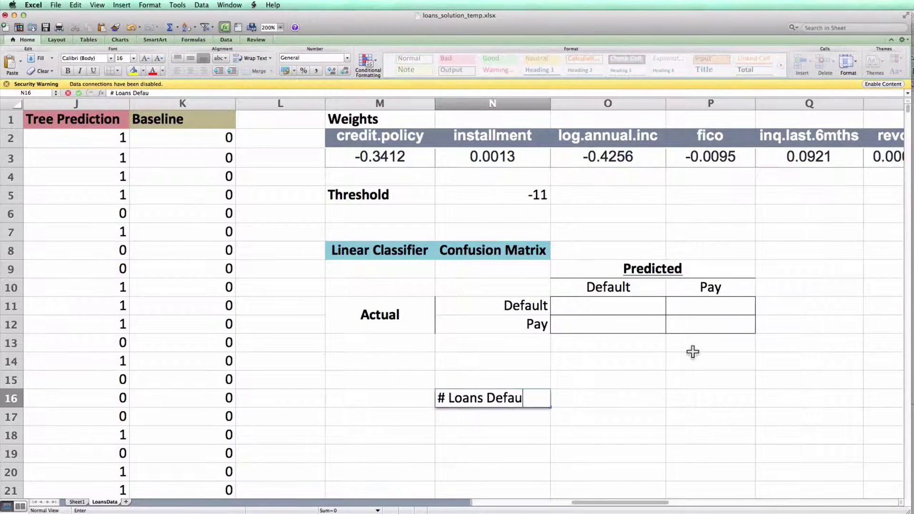
pyautogui.press('Return')
# In O16 enter =COUNTIF(A2:A9579,"=1"), fixing the quote error, so it shows 1533
pyautogui.press('Up')
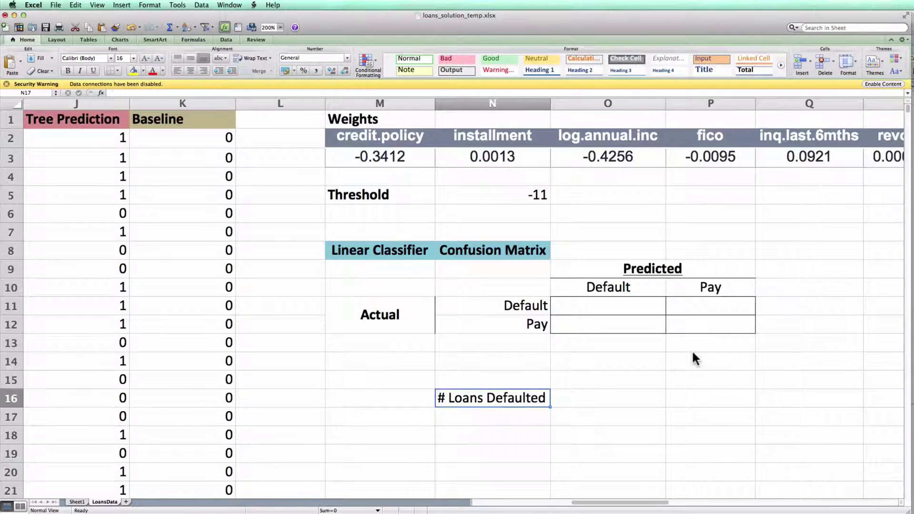
pyautogui.press('Right')
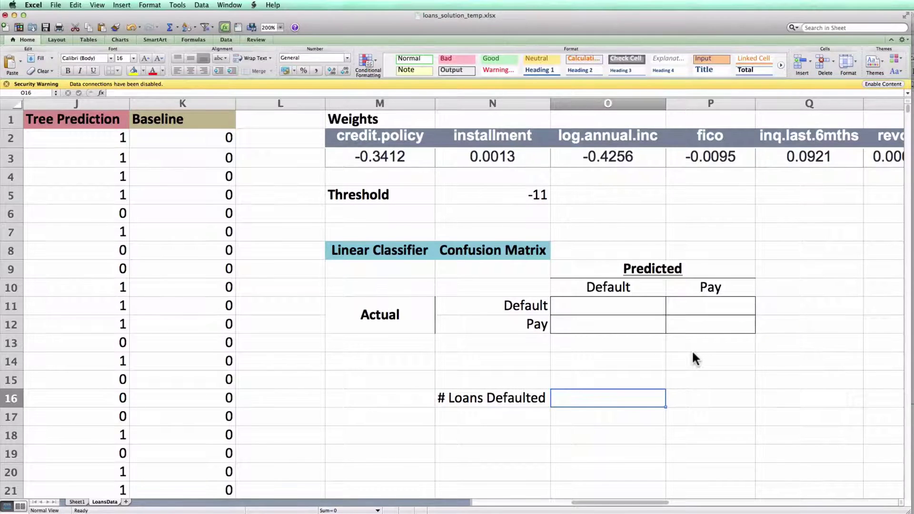
pyautogui.write('=')
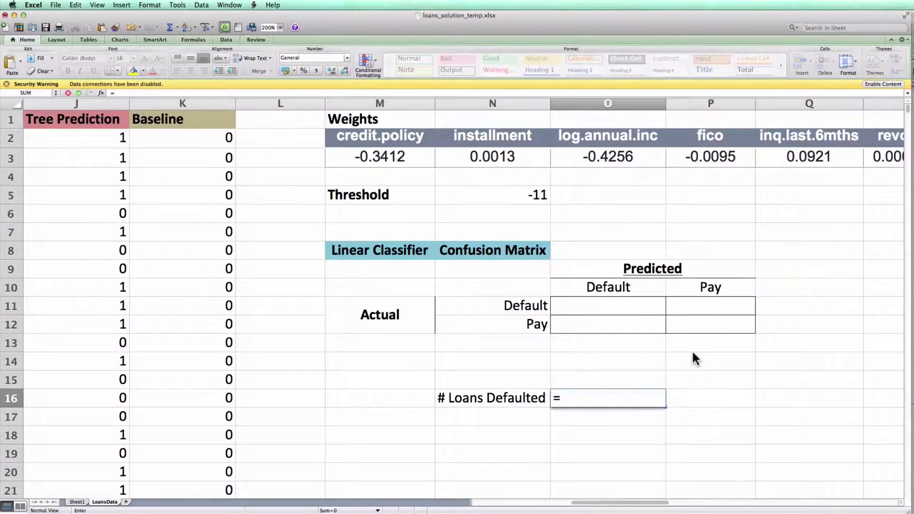
pyautogui.write('countif(')
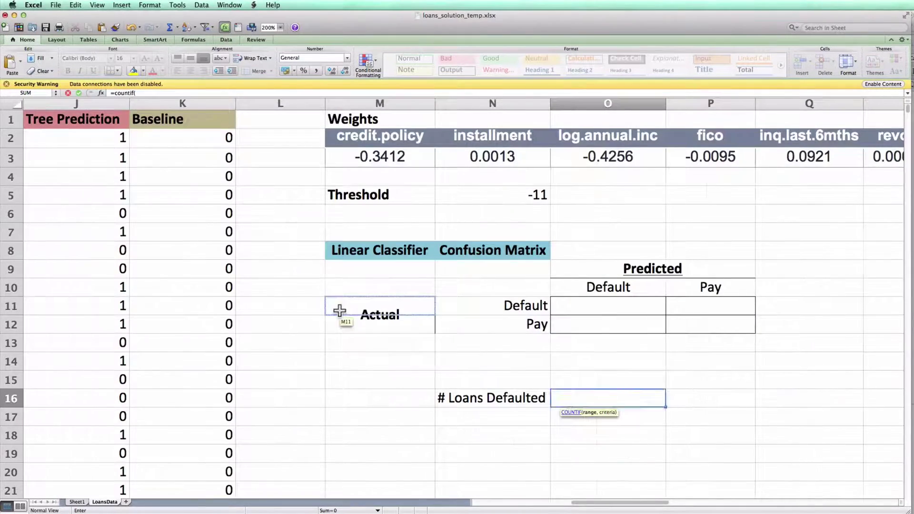
pyautogui.hscroll(-10, 341, 308)
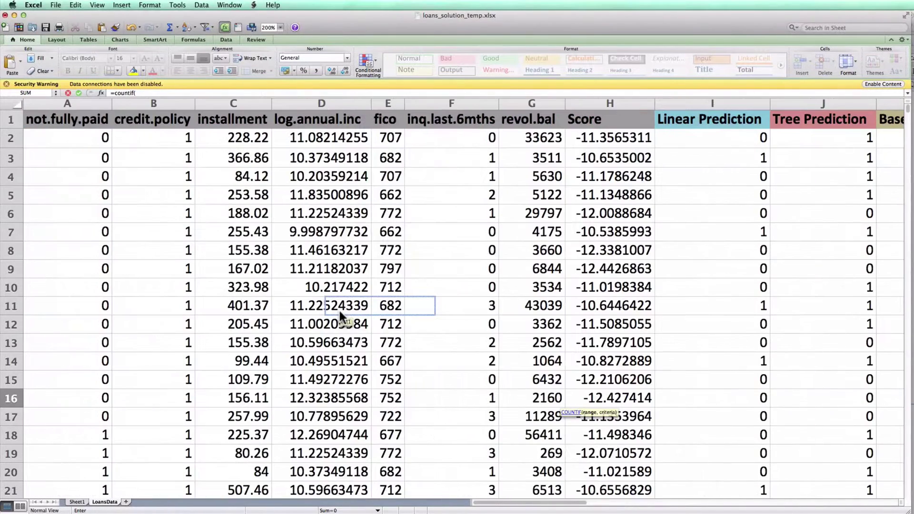
pyautogui.click(80, 145)
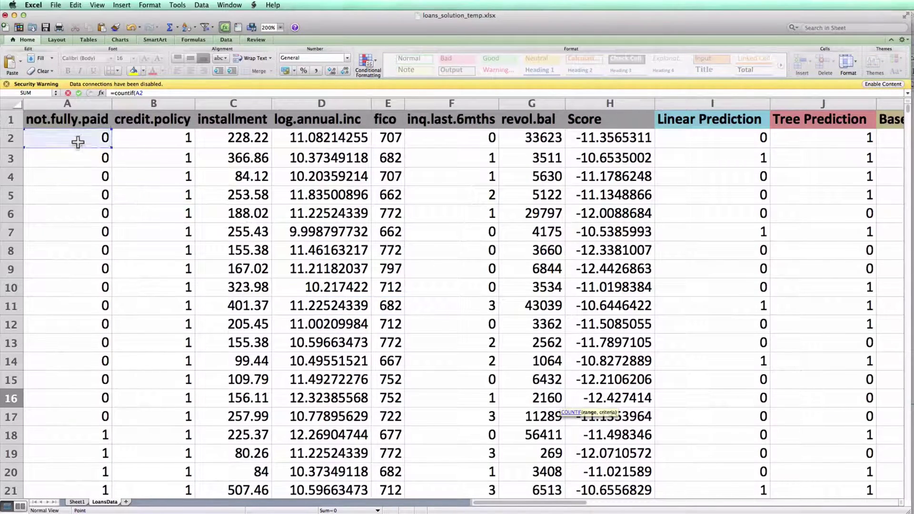
pyautogui.press('super+shift+Down')
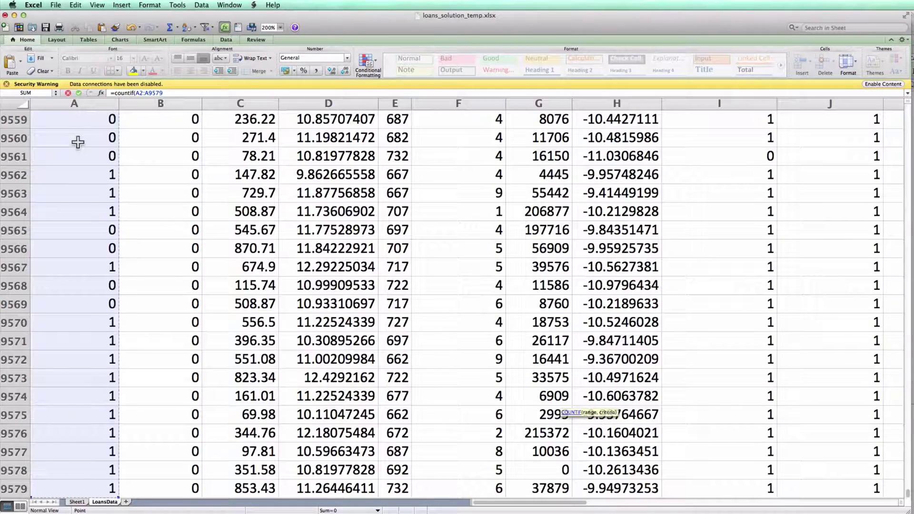
pyautogui.write(', "')
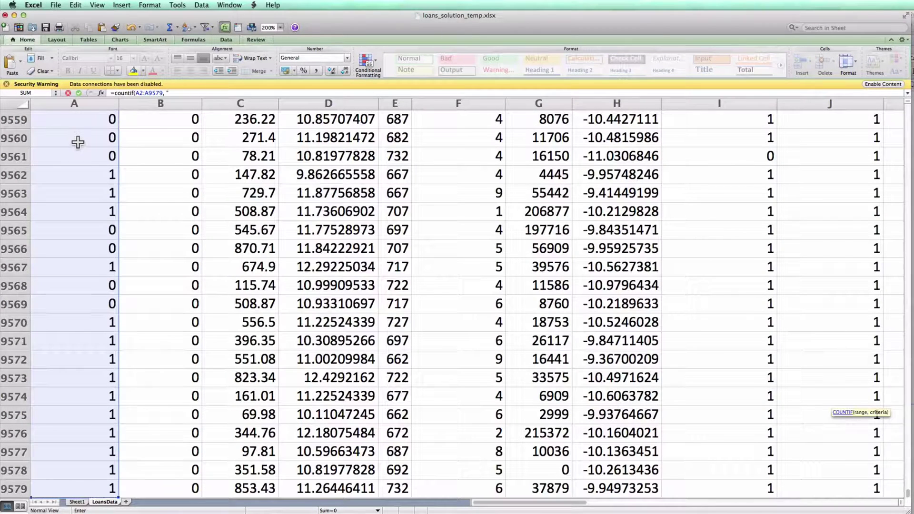
pyautogui.write('=1')
pyautogui.press('Return')
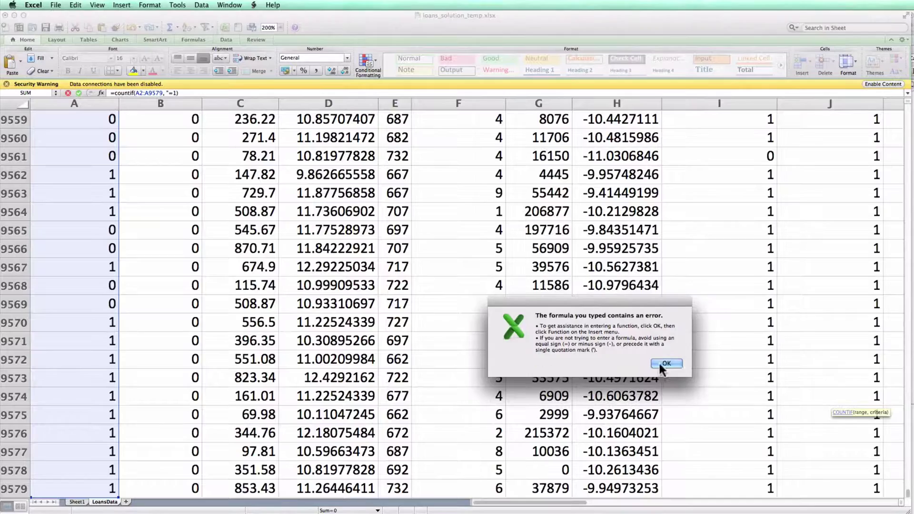
pyautogui.click(628, 376)
pyautogui.click(177, 93)
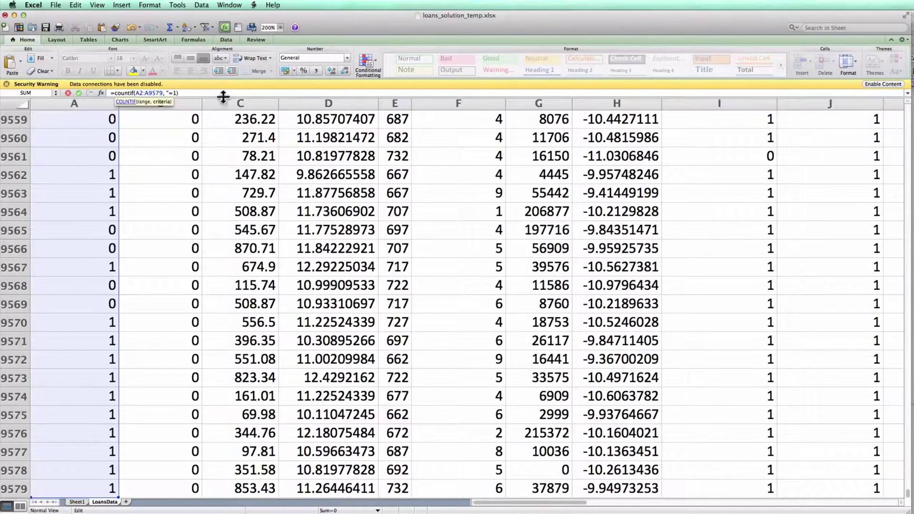
pyautogui.press('Tab')
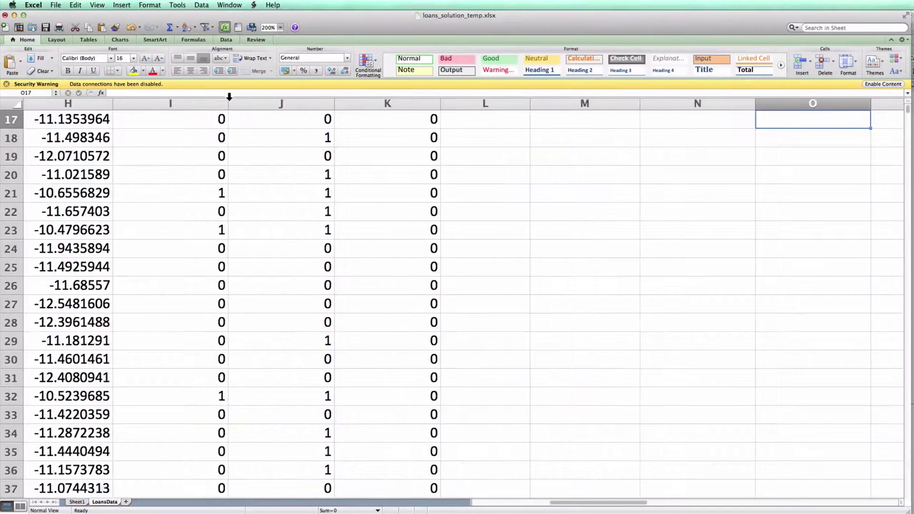
pyautogui.press('Left')
pyautogui.press('Left')
pyautogui.scroll(5, 229, 97)
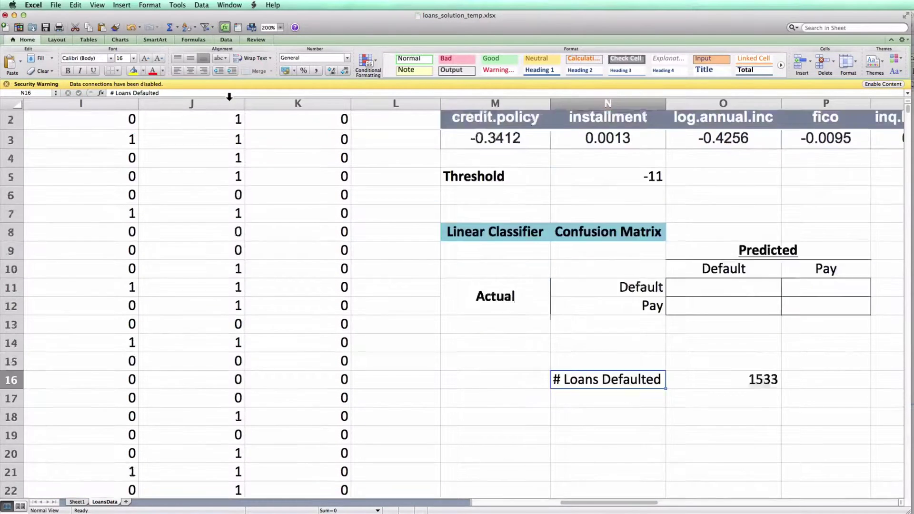
pyautogui.click(710, 394)
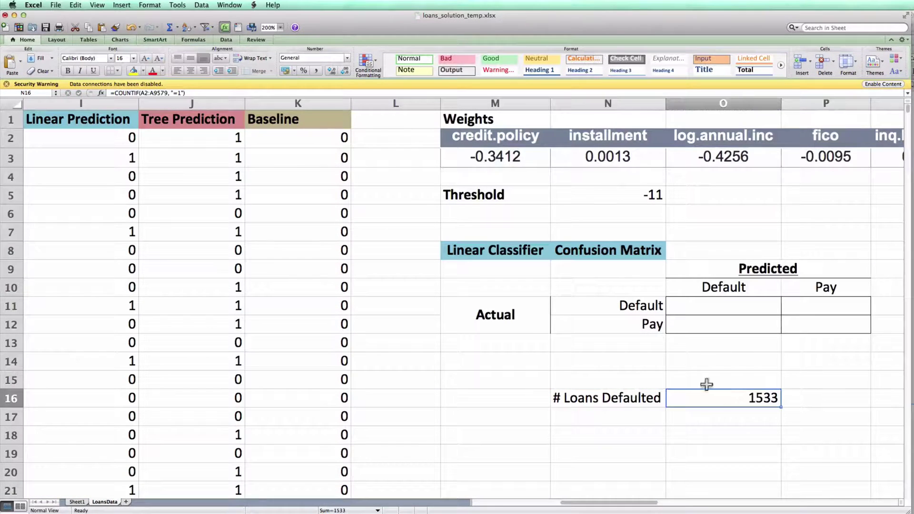
pyautogui.click(386, 92)
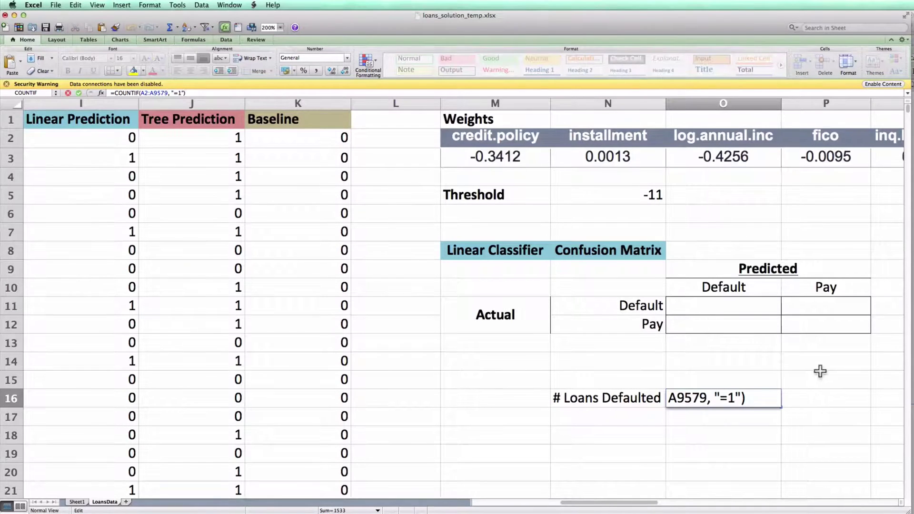
pyautogui.click(757, 402)
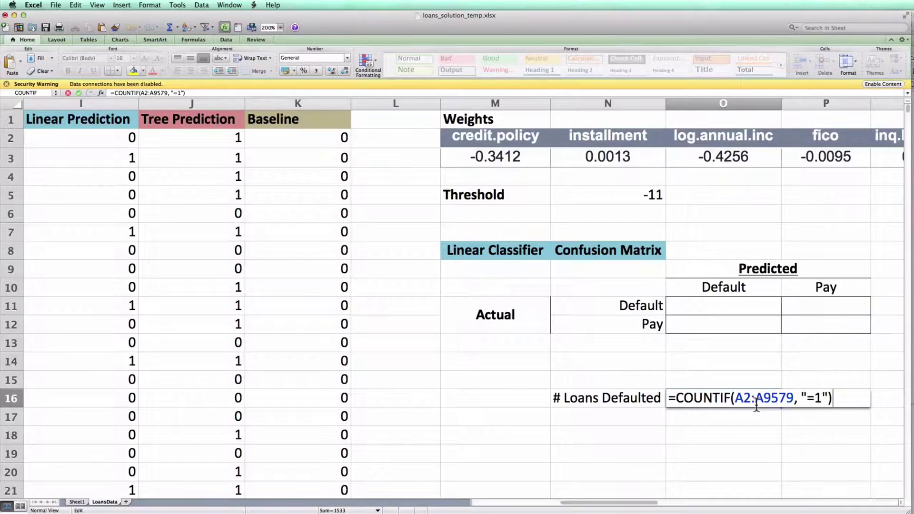
pyautogui.press('Return')
pyautogui.click(756, 403)
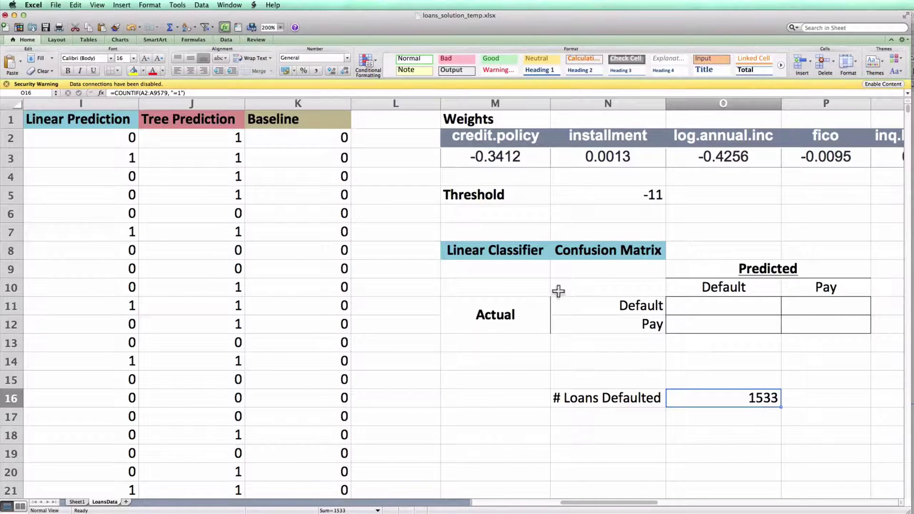
pyautogui.click(149, 93)
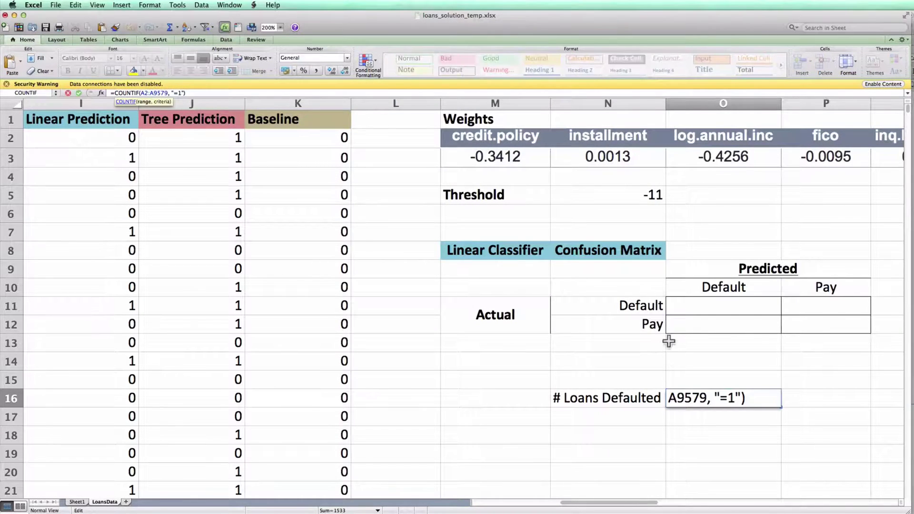
pyautogui.click(737, 400)
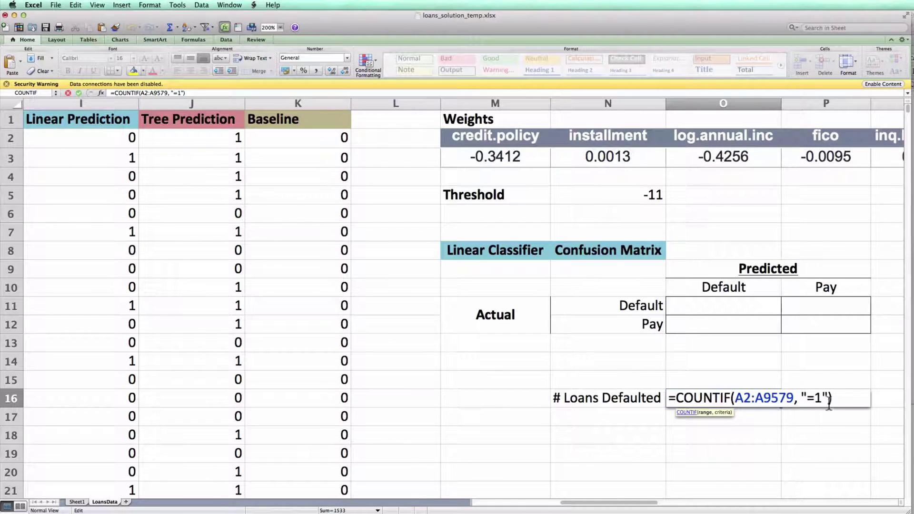
pyautogui.press('Return')
pyautogui.press('Left')
pyautogui.press('Down')
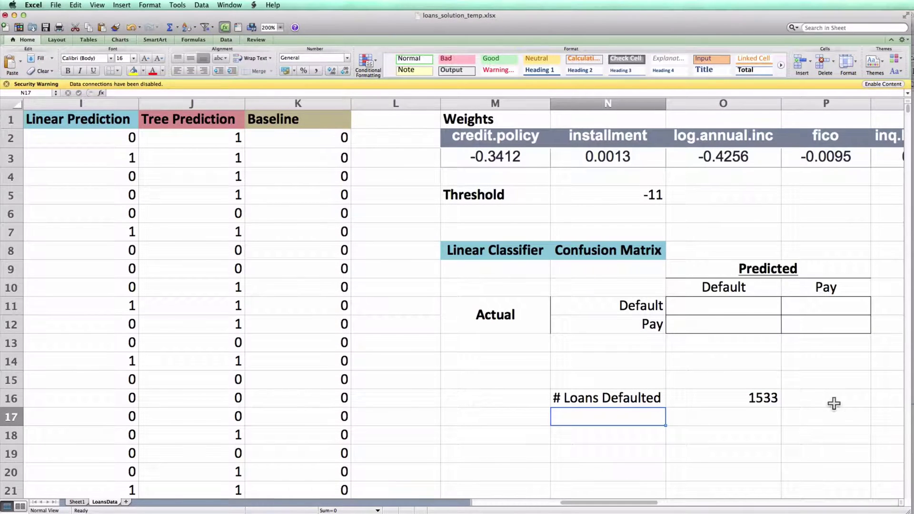
# Enter the label '#Predict Default' in N17
pyautogui.write('#')
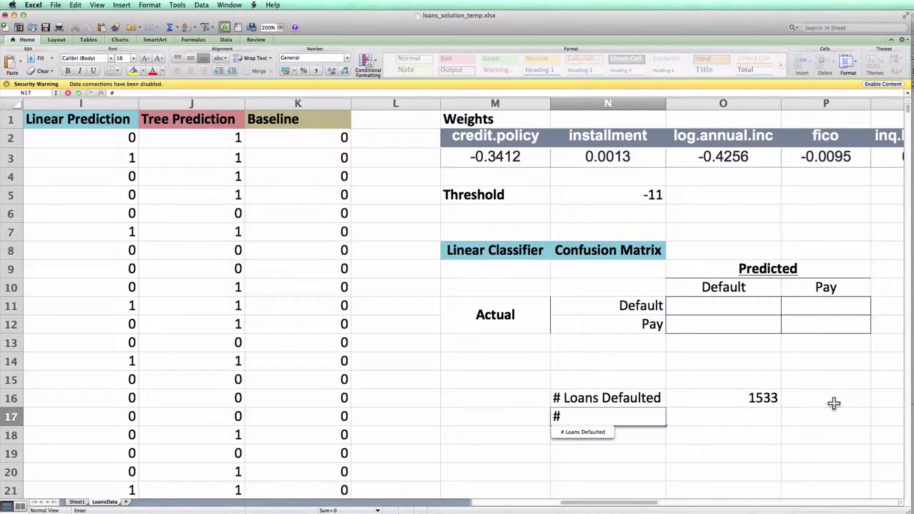
pyautogui.write('Predict Default')
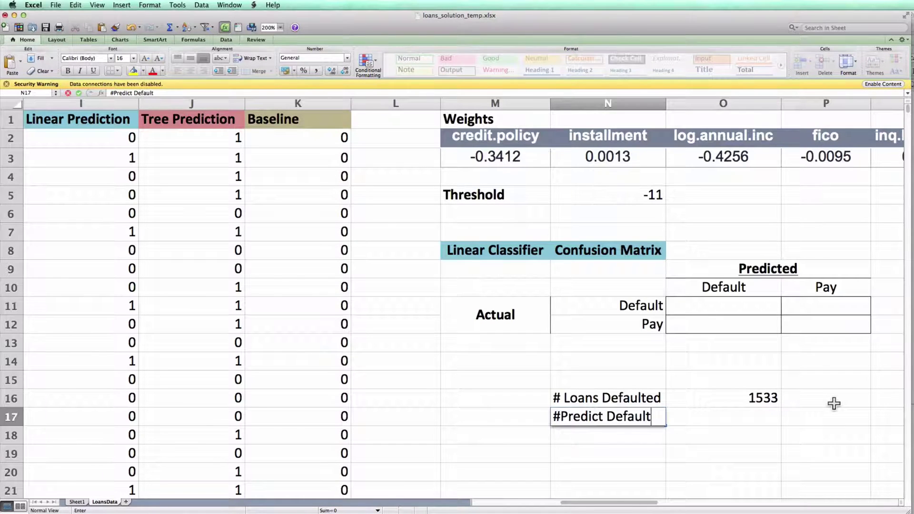
pyautogui.press('Return')
pyautogui.press('Up')
pyautogui.press('Right')
# In O17 enter =COUNTIF(I2:I9579, "=1") to count predicted defaults, giving 4248
pyautogui.write('=')
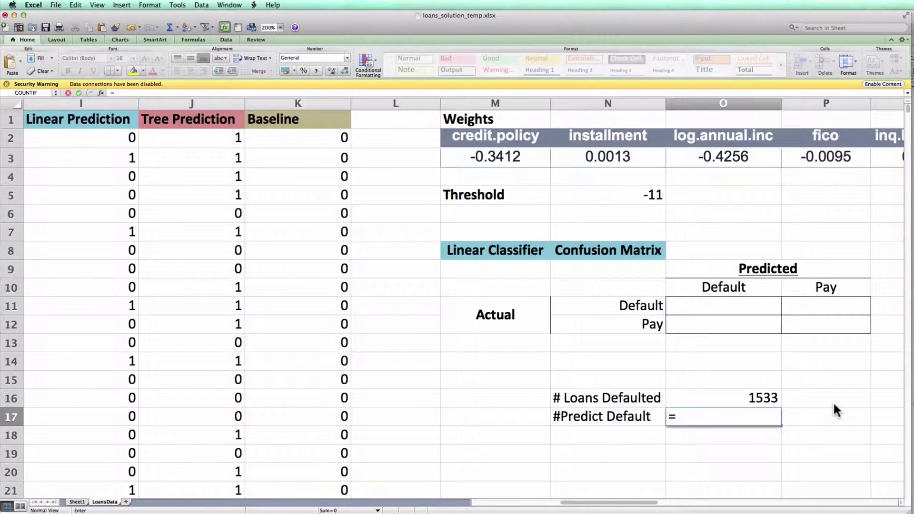
pyautogui.write('countif(')
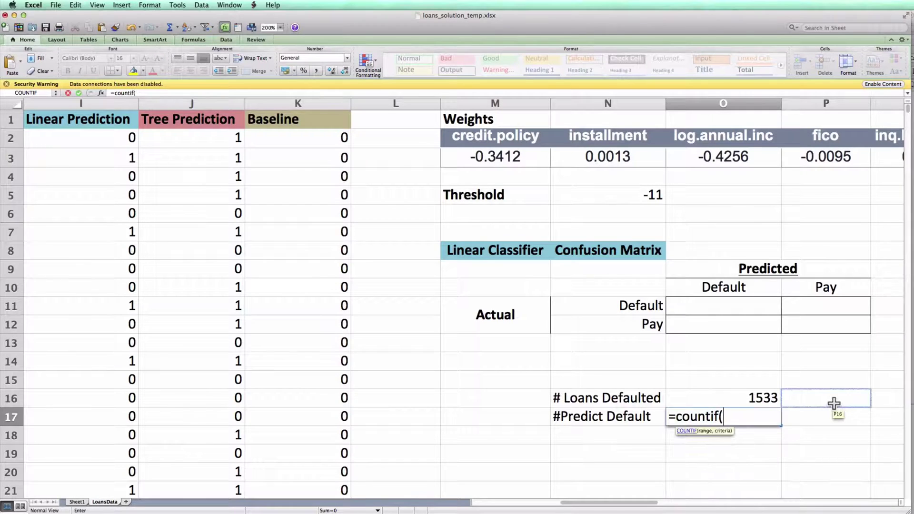
pyautogui.click(115, 136)
pyautogui.press('super+shift+Down')
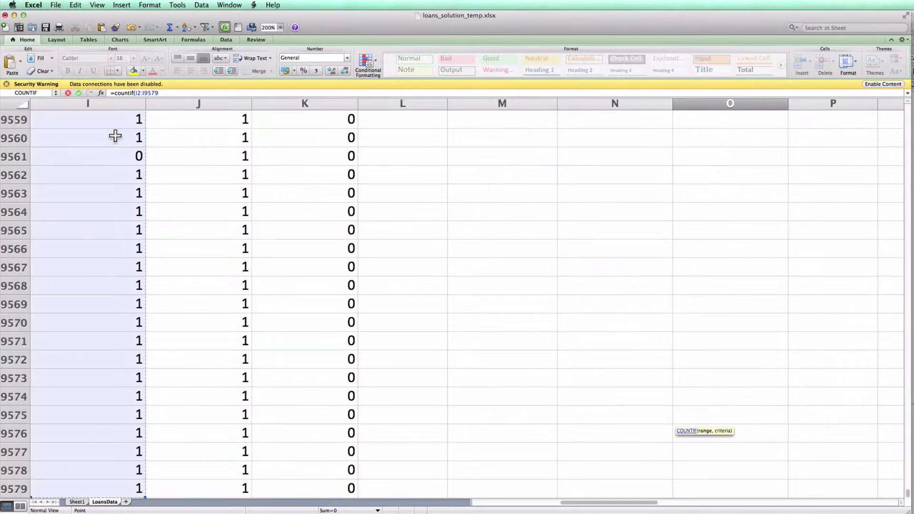
pyautogui.write(',')
pyautogui.scroll(10, 122, 133)
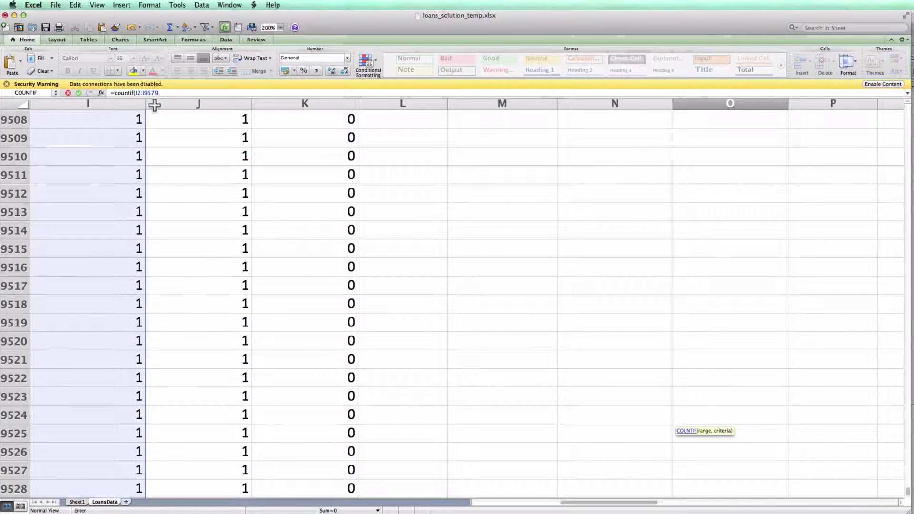
pyautogui.click(170, 93)
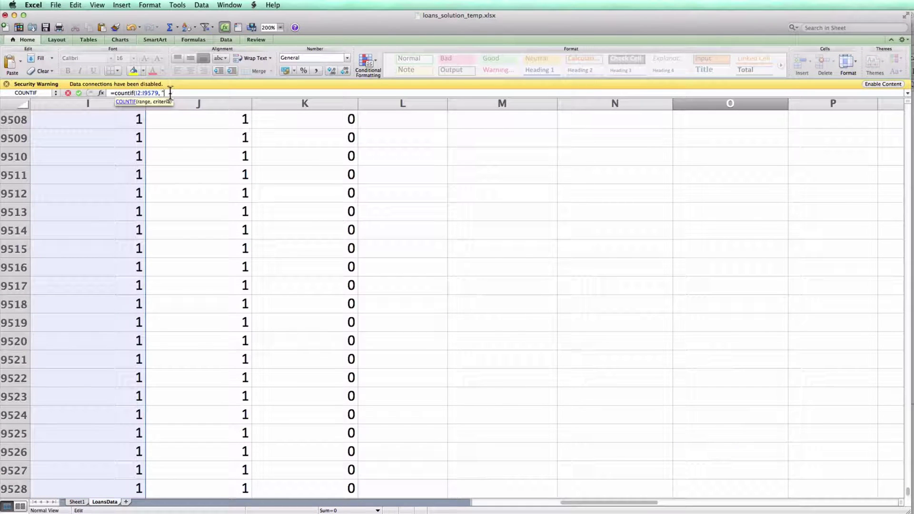
pyautogui.write('"=1"')
pyautogui.press('Return')
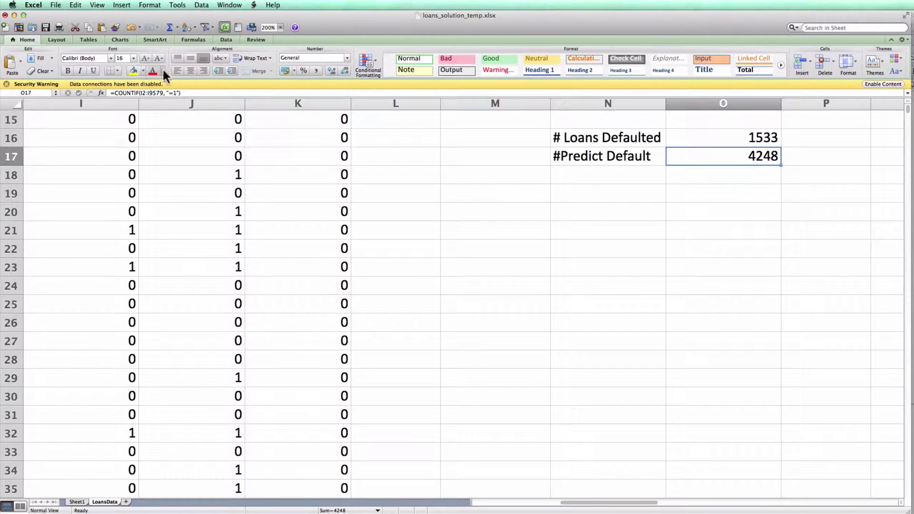
# Review the O17 COUNTIF formula and leave it unchanged
pyautogui.scroll(5, 256, 143)
pyautogui.click(223, 94)
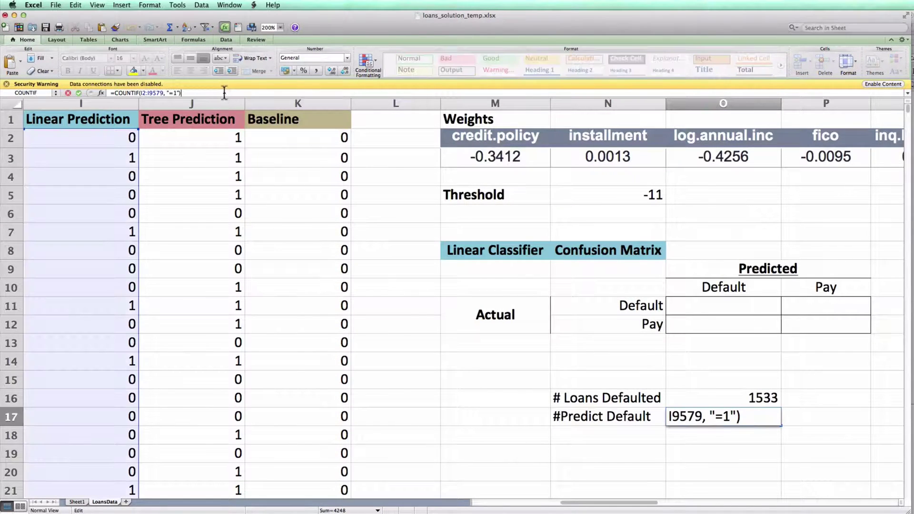
pyautogui.click(733, 423)
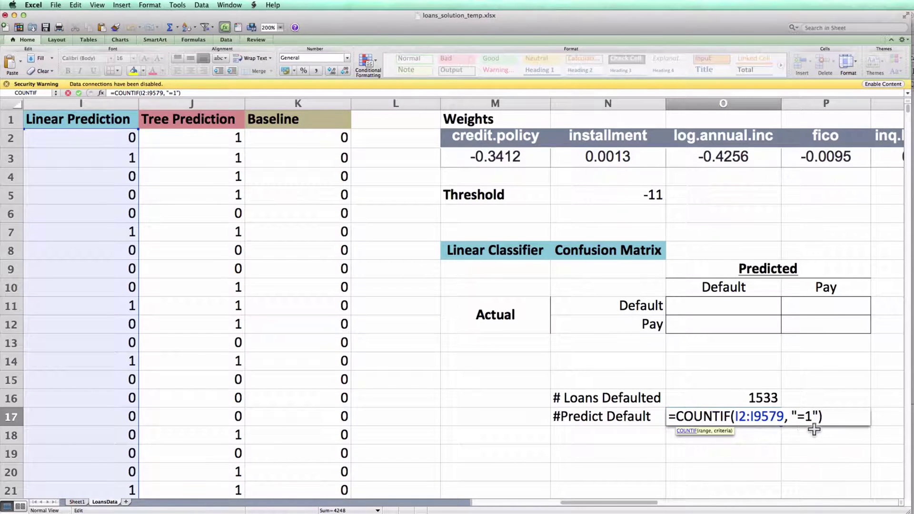
pyautogui.click(814, 417)
pyautogui.press('Return')
pyautogui.press('Up')
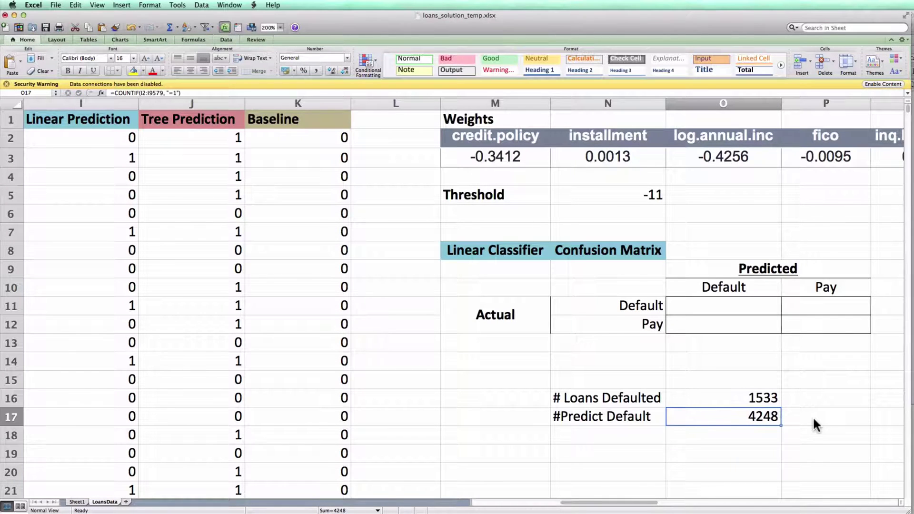
pyautogui.click(279, 91)
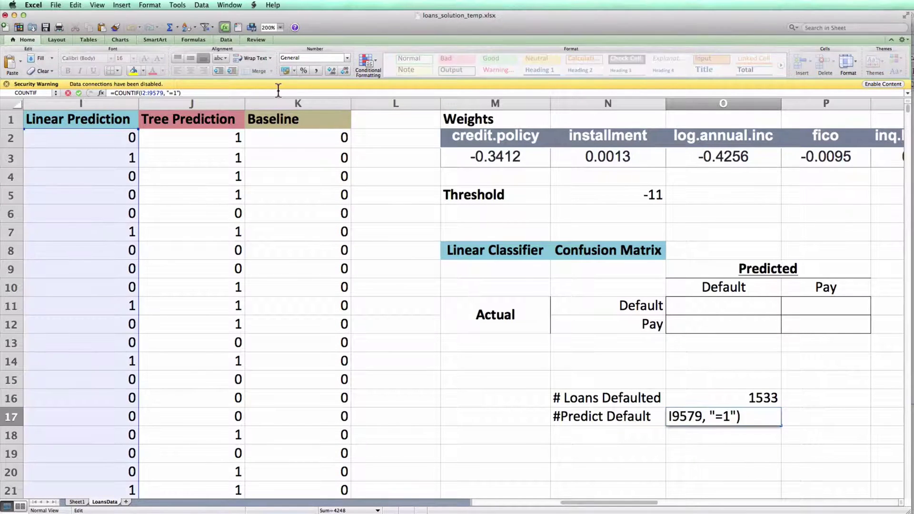
pyautogui.press('Escape')
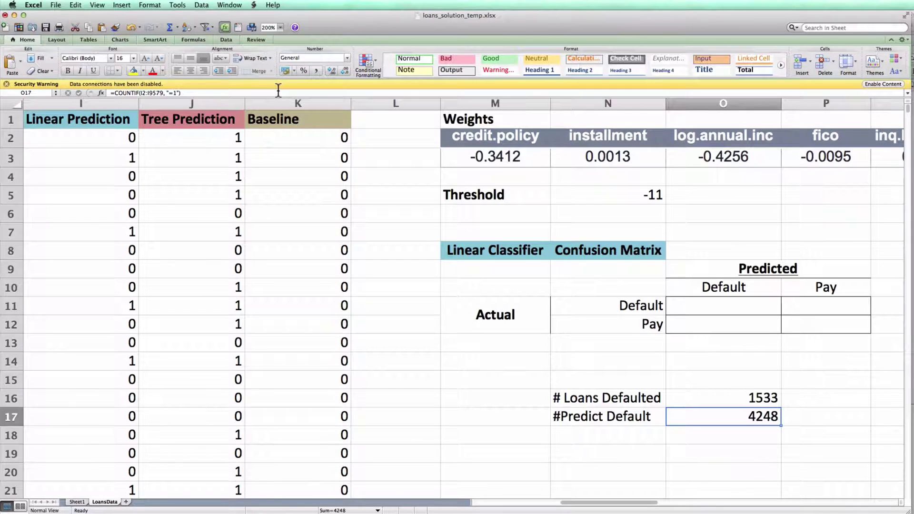
# Start a COUNTIFS in O11 with the first range A2:A9579 and criterion "=1"
pyautogui.press('Up')
pyautogui.press('Up')
pyautogui.press('Up')
pyautogui.press('Up')
pyautogui.press('Up')
pyautogui.press('Up')
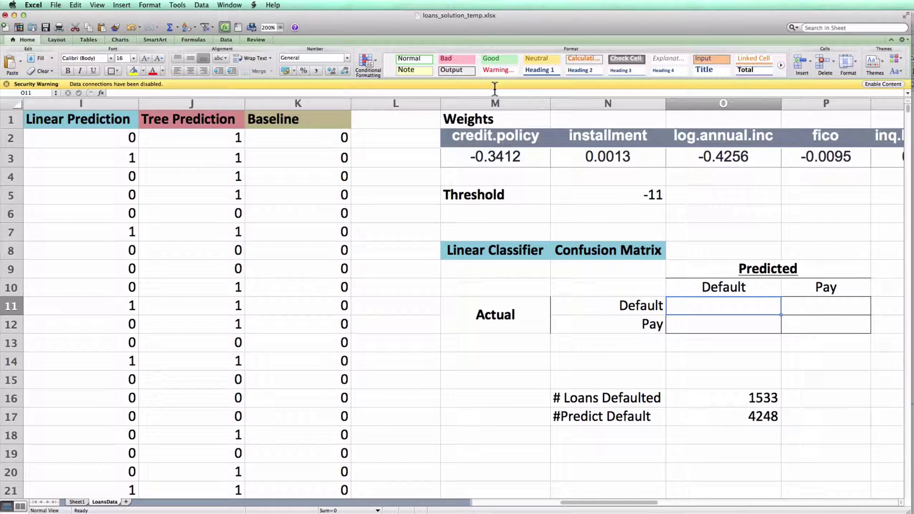
pyautogui.write('=count')
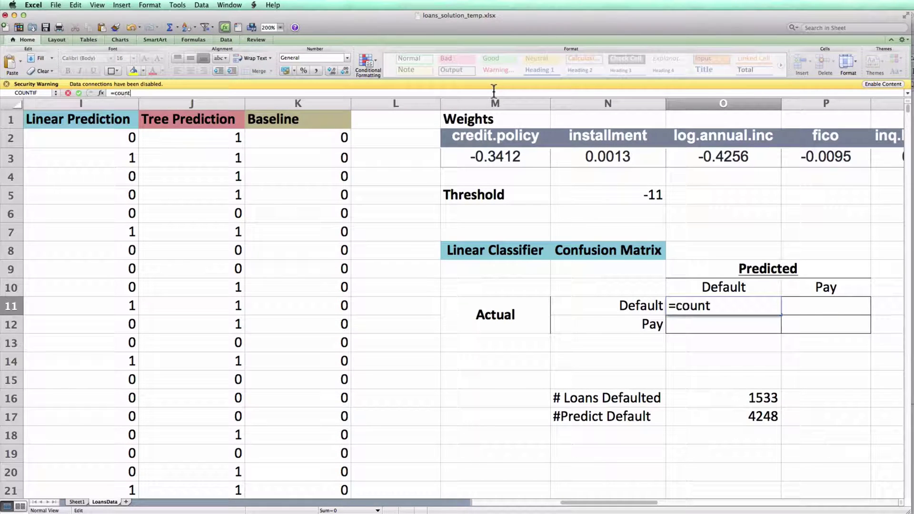
pyautogui.write('ifs(')
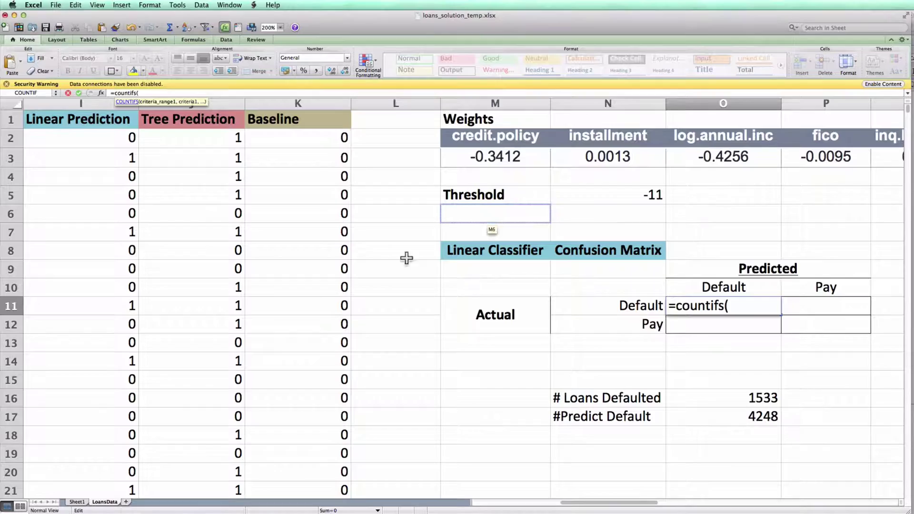
pyautogui.click(383, 266)
pyautogui.hscroll(-10, 383, 264)
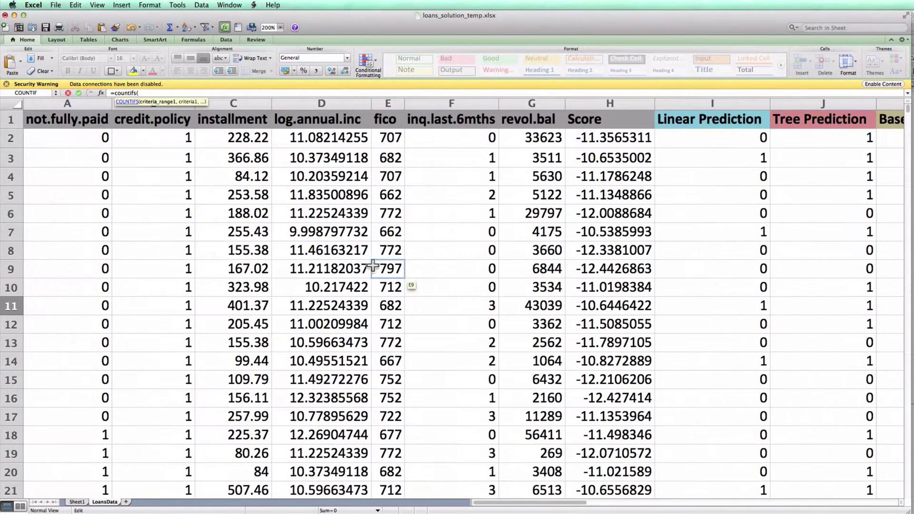
pyautogui.click(54, 137)
pyautogui.hotkey('ctrl', 'shift', 'Down')
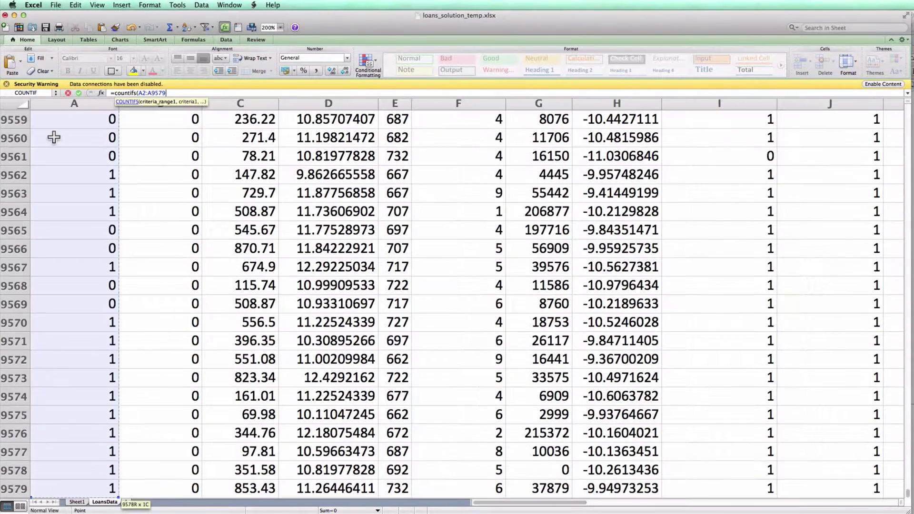
pyautogui.write(',')
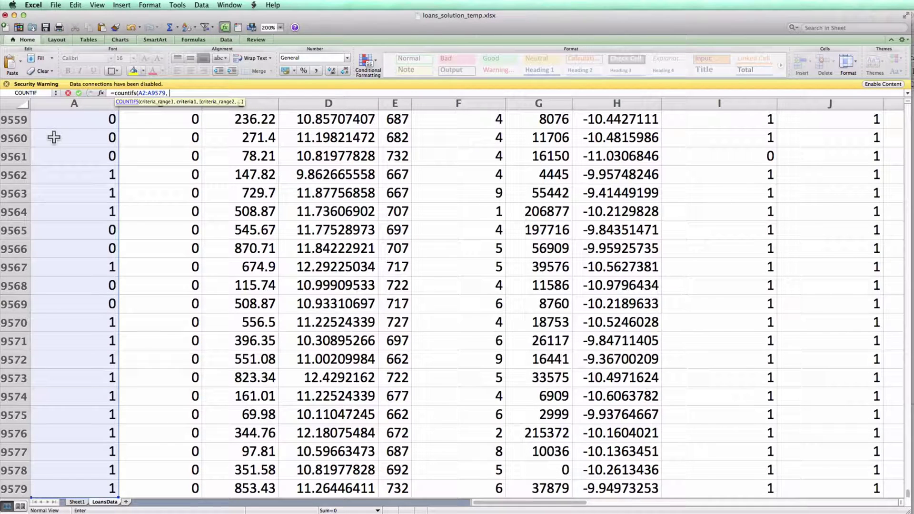
pyautogui.write(' "=1",')
# Add the second range I2:I9579 with criterion "=1" and finish the formula, giving 972
pyautogui.scroll(10, 731, 321)
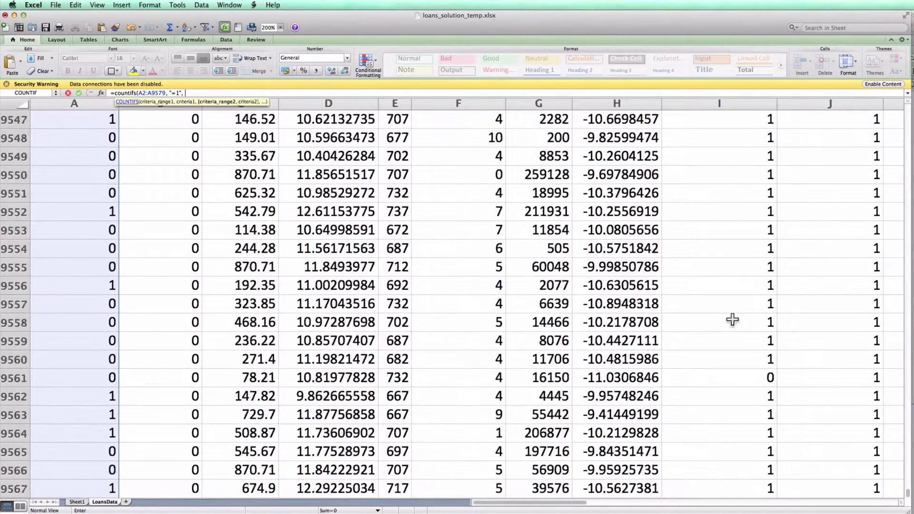
pyautogui.scroll(20, 735, 152)
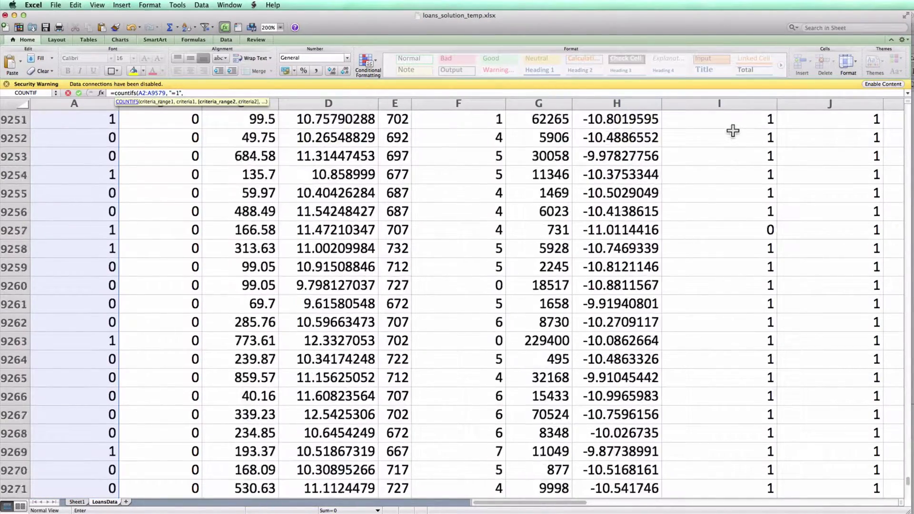
pyautogui.click(733, 132)
pyautogui.press('super+Up')
pyautogui.click(733, 130)
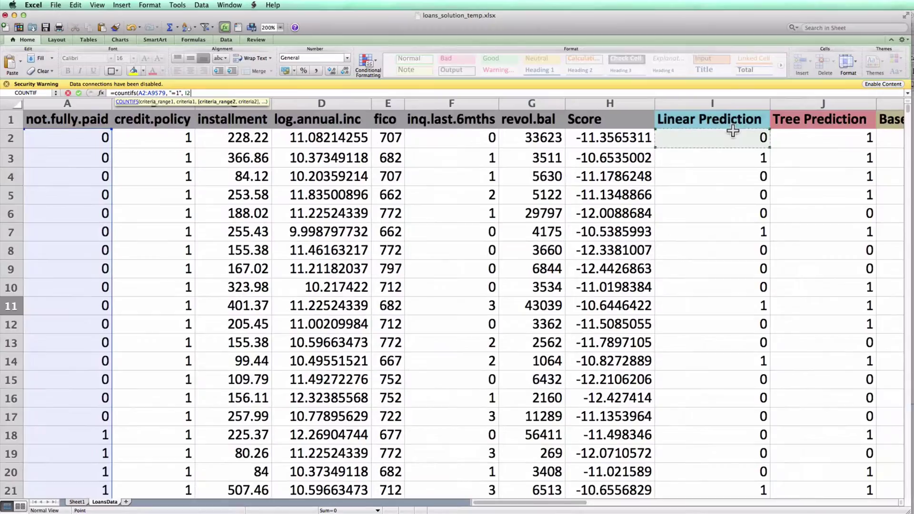
pyautogui.press('super+shift+Down')
pyautogui.write(', "=1"')
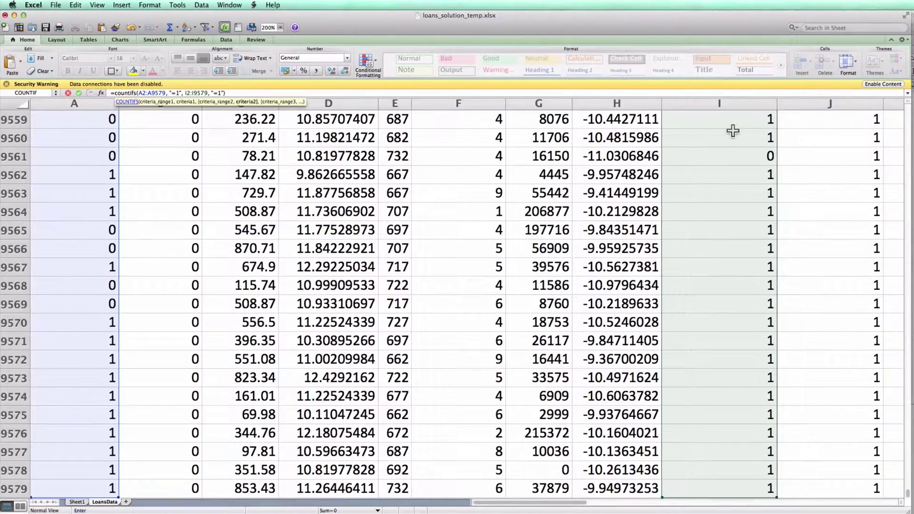
pyautogui.write(')')
pyautogui.scroll(20, 733, 131)
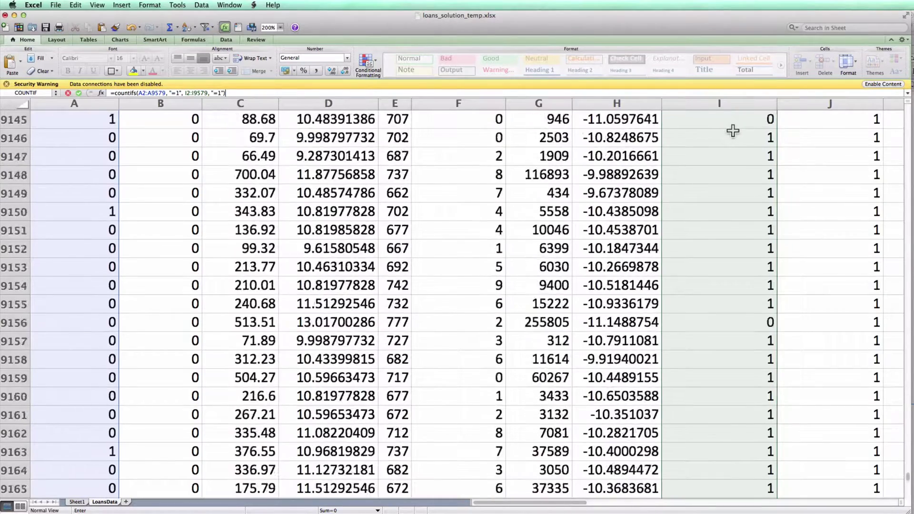
pyautogui.press('Return')
# Review the O11 COUNTIFS formula and confirm it unchanged
pyautogui.press('Up')
pyautogui.press('Up')
pyautogui.press('Up')
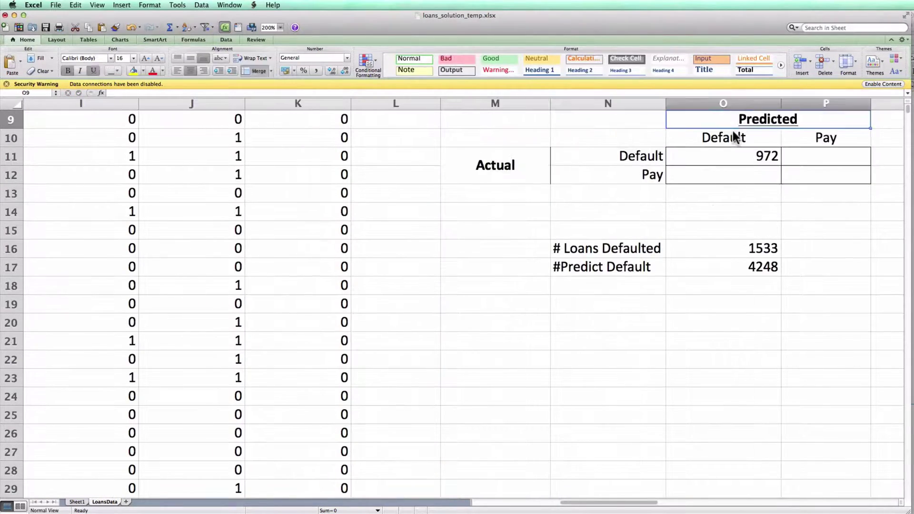
pyautogui.press('Right')
pyautogui.press('Down')
pyautogui.press('Down')
pyautogui.press('Left')
pyautogui.press('Left')
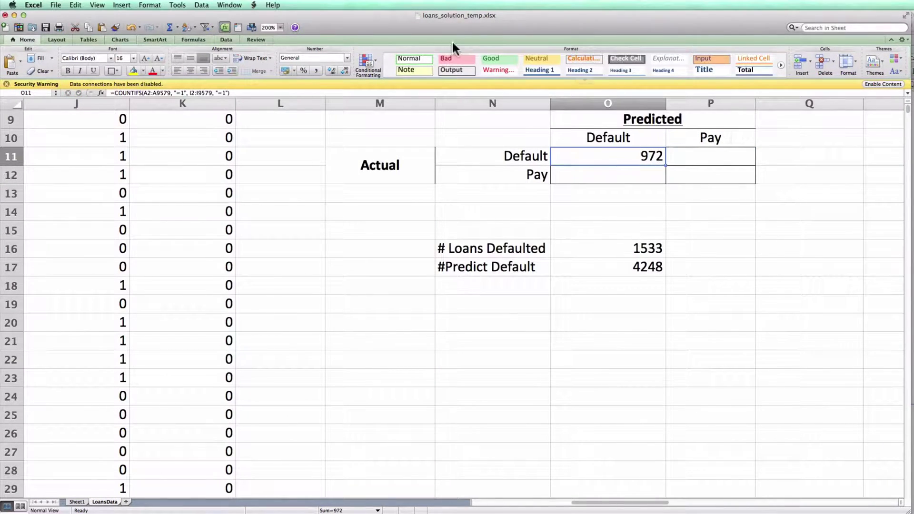
pyautogui.click(334, 93)
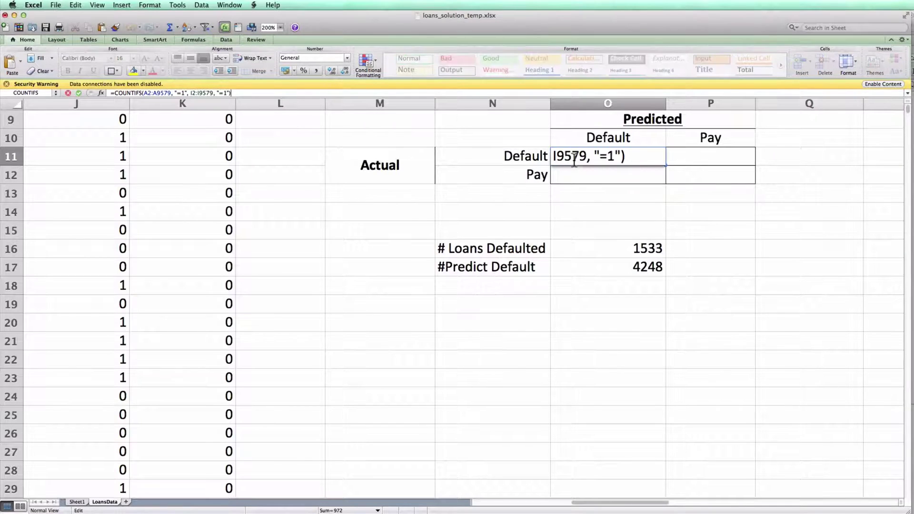
pyautogui.click(593, 160)
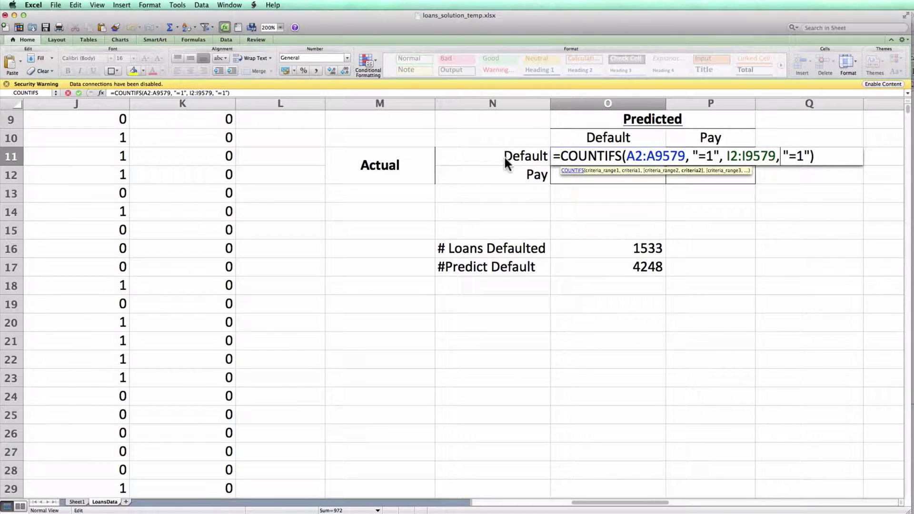
pyautogui.press('Return')
pyautogui.press('Up')
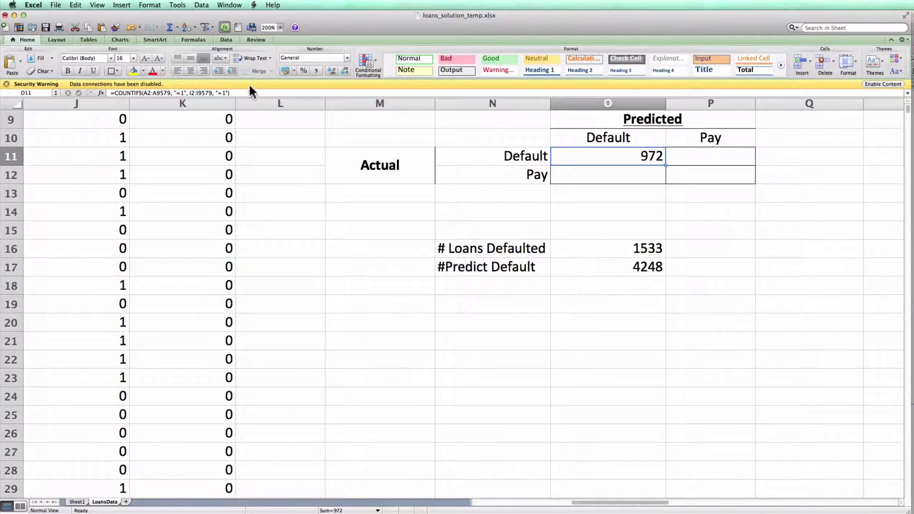
# Copy the O11 COUNTIFS formula into P11
pyautogui.click(250, 92)
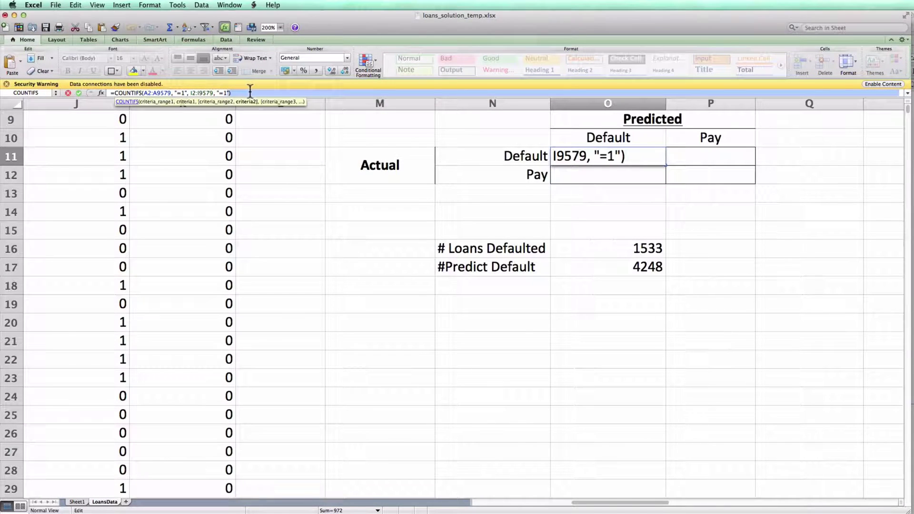
pyautogui.press('Left')
pyautogui.press('Left')
pyautogui.press('Left')
pyautogui.press('Left')
pyautogui.press('Left')
pyautogui.press('Left')
pyautogui.press('Left')
pyautogui.press('Left')
pyautogui.press('Left')
pyautogui.press('Left')
pyautogui.press('Left')
pyautogui.press('Left')
pyautogui.press('Left')
pyautogui.press('Left')
pyautogui.press('Left')
pyautogui.press('Left')
pyautogui.press('Left')
pyautogui.press('Left')
pyautogui.press('Left')
pyautogui.press('Left')
pyautogui.press('Left')
pyautogui.press('Left')
pyautogui.press('Left')
pyautogui.press('Left')
pyautogui.press('Left')
pyautogui.press('Left')
pyautogui.press('Left')
pyautogui.press('Left')
pyautogui.press('Left')
pyautogui.press('Left')
pyautogui.press('Left')
pyautogui.press('Left')
pyautogui.press('Left')
pyautogui.press('Left')
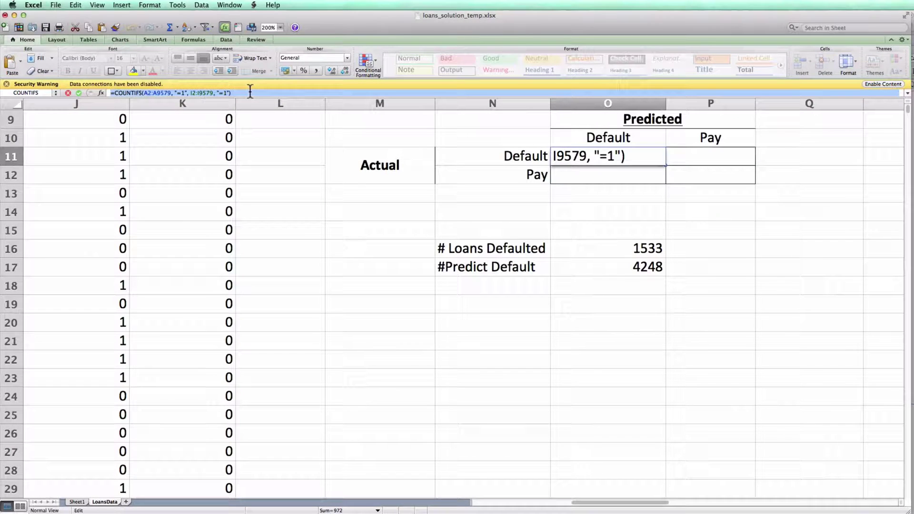
pyautogui.press('Tab')
pyautogui.press('super+v')
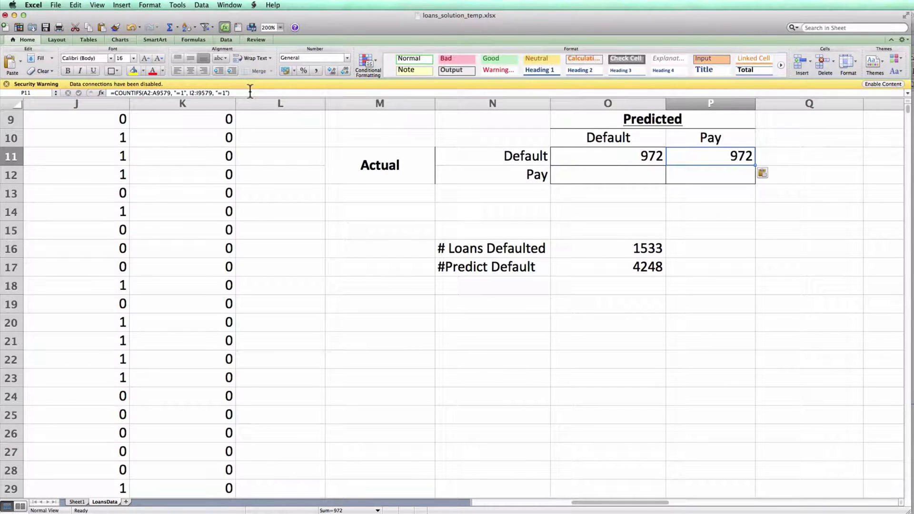
pyautogui.click(185, 93)
pyautogui.press('Escape')
# Change P11's second criterion to "=0" so it shows 561
pyautogui.click(172, 93)
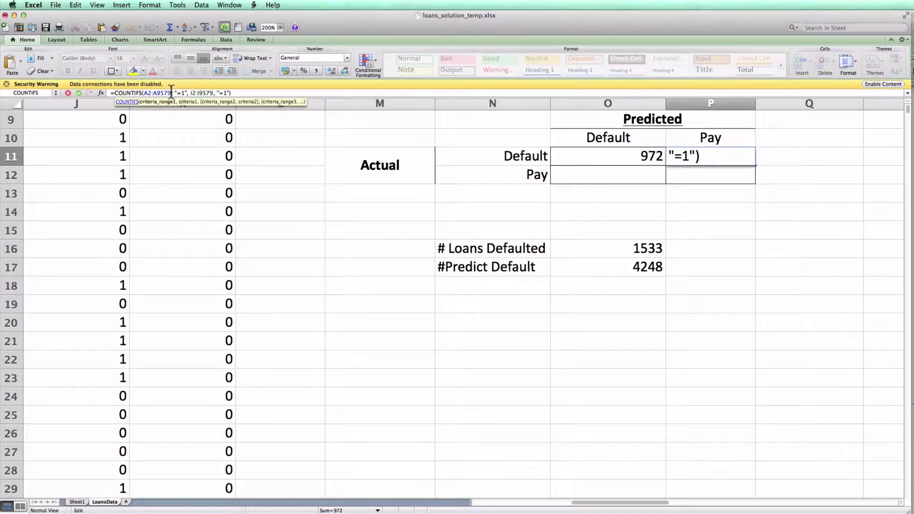
pyautogui.click(231, 92)
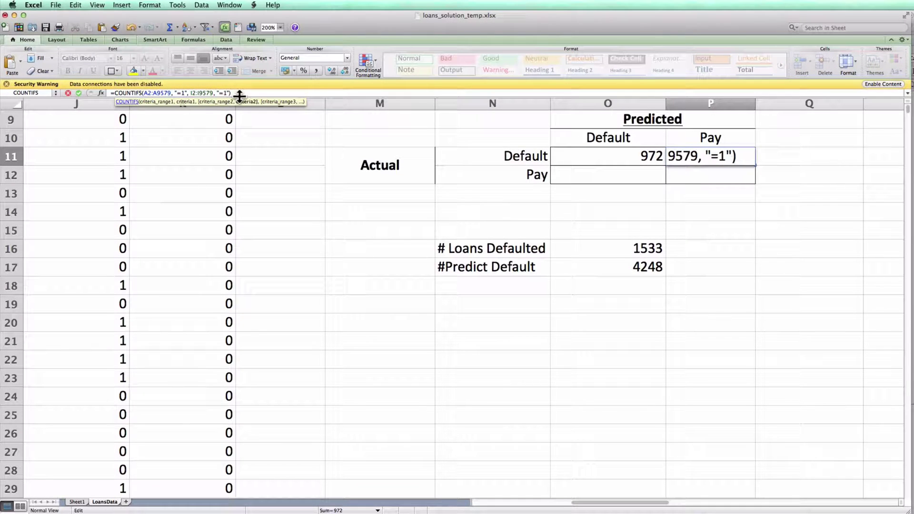
pyautogui.press('BackSpace')
pyautogui.write('0')
pyautogui.press('Return')
pyautogui.press('Up')
pyautogui.press('Left')
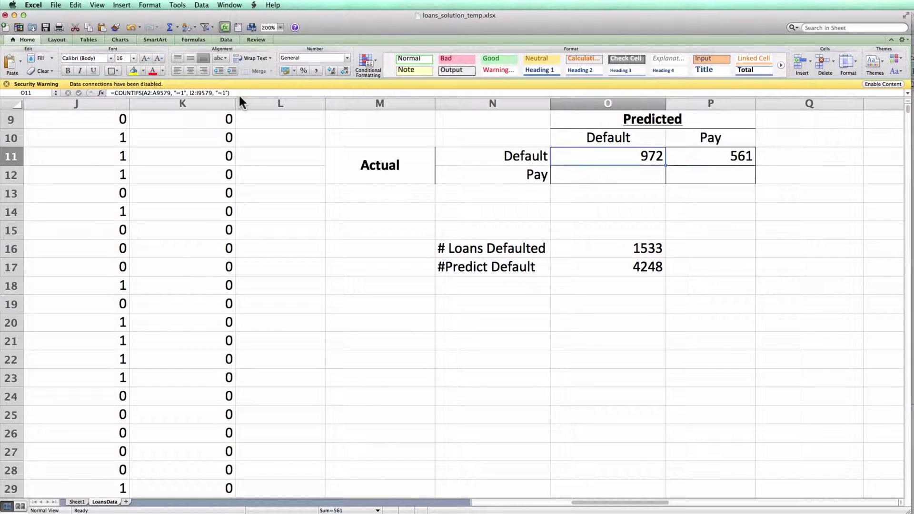
pyautogui.press('Down')
# Paste the COUNTIFS into O12 with the first criterion changed to "=0", giving 3276
pyautogui.click(224, 93)
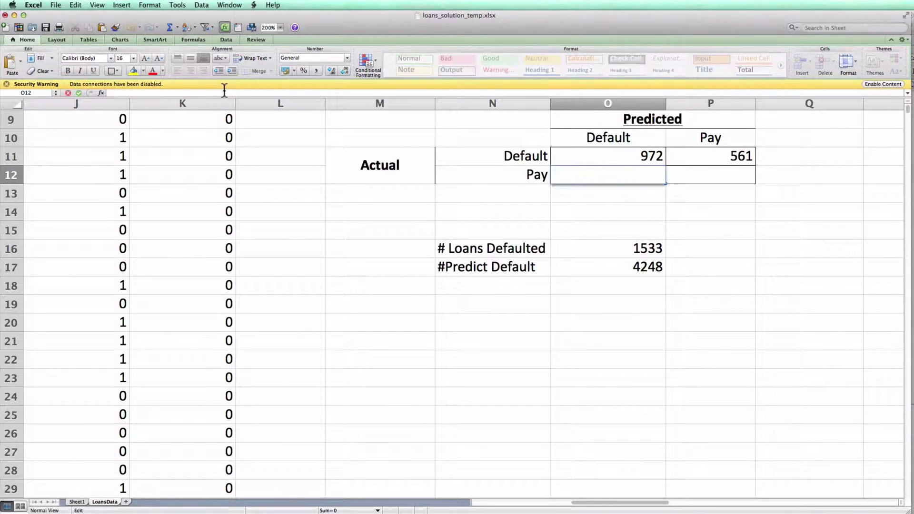
pyautogui.press('super+v')
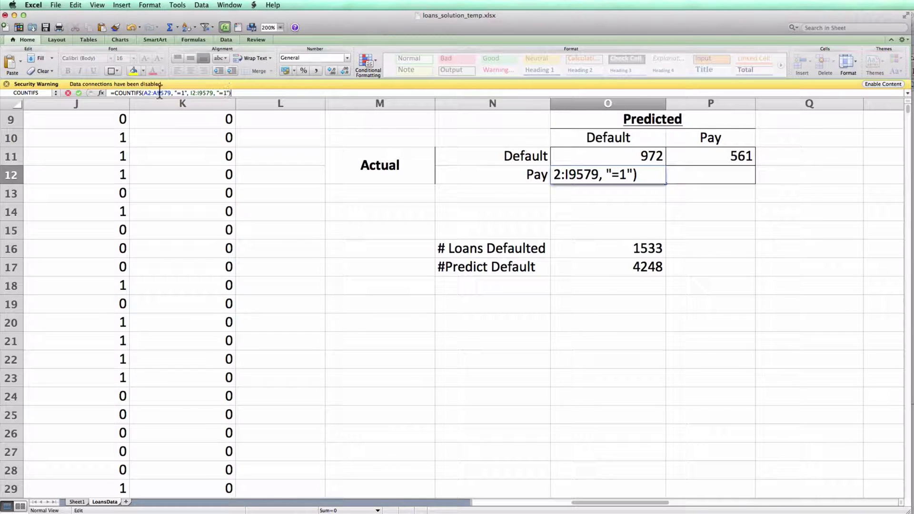
pyautogui.click(186, 92)
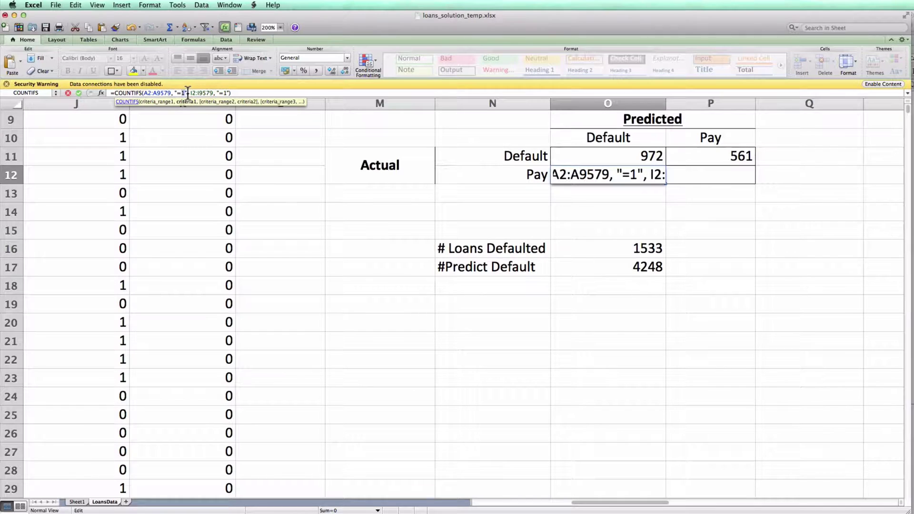
pyautogui.press('BackSpace')
pyautogui.write('0')
pyautogui.press('Return')
pyautogui.press('Up')
pyautogui.press('Right')
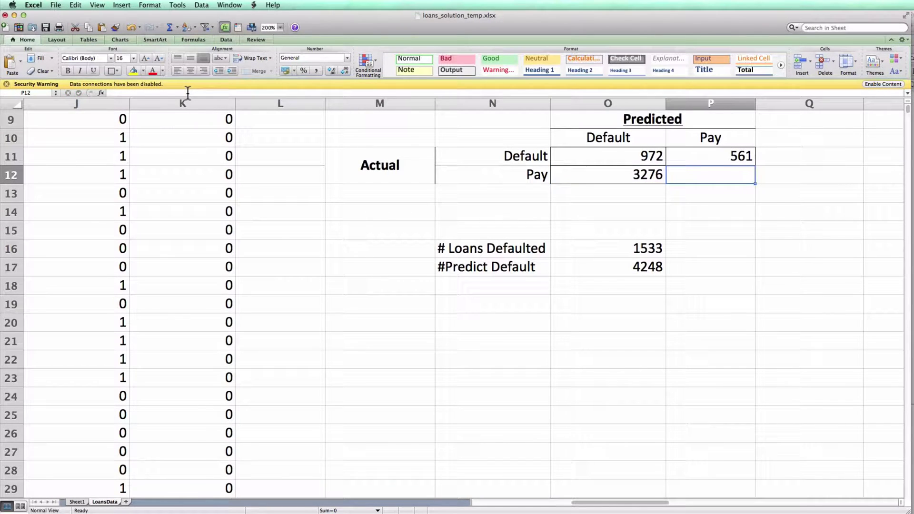
# Paste the COUNTIFS into P12 with both criteria changed to "=0", giving 4769
pyautogui.click(188, 92)
pyautogui.press('super+v')
pyautogui.click(185, 92)
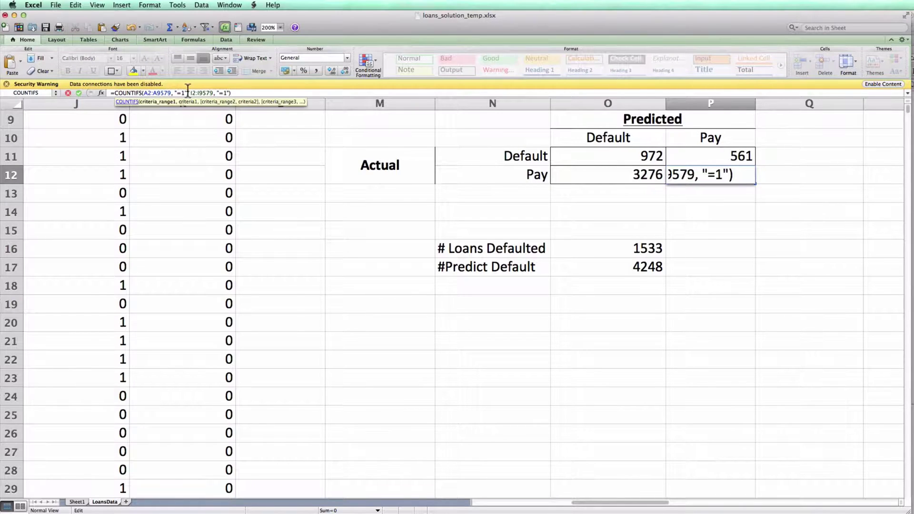
pyautogui.press('BackSpace')
pyautogui.write('0')
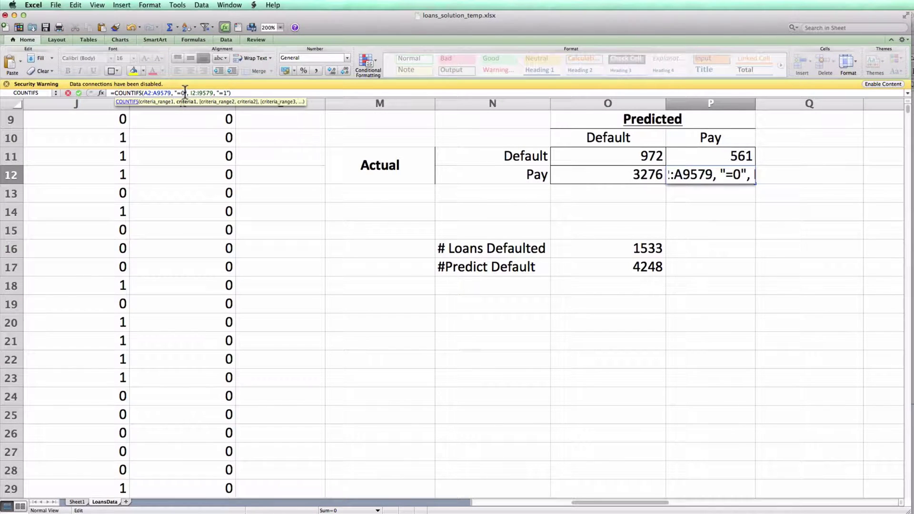
pyautogui.click(229, 93)
pyautogui.press('BackSpace')
pyautogui.write('0')
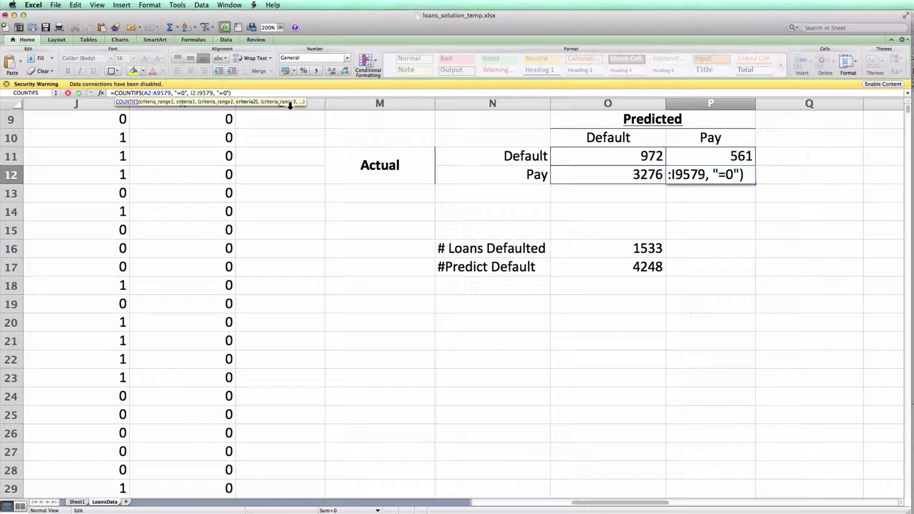
pyautogui.press('Return')
pyautogui.press('Up')
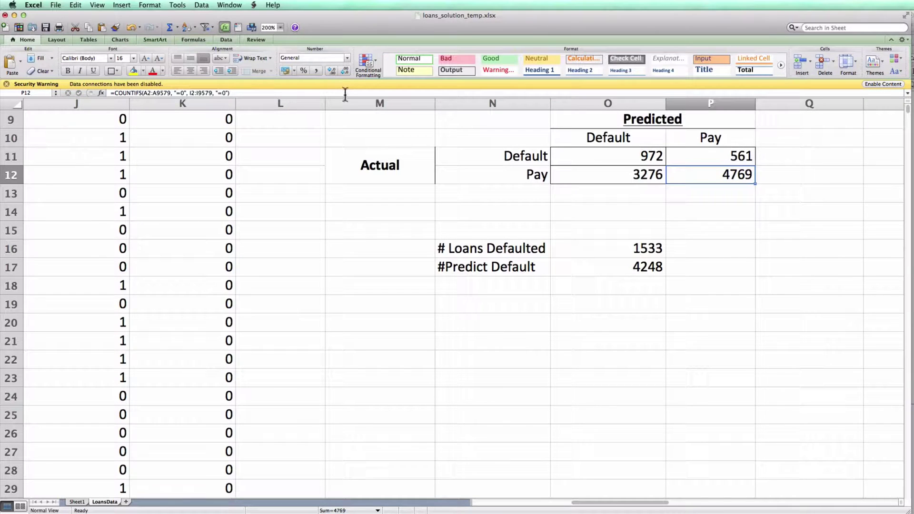
# Review P12's full COUNTIFS formula in the cell
pyautogui.click(346, 93)
pyautogui.doubleClick(728, 177)
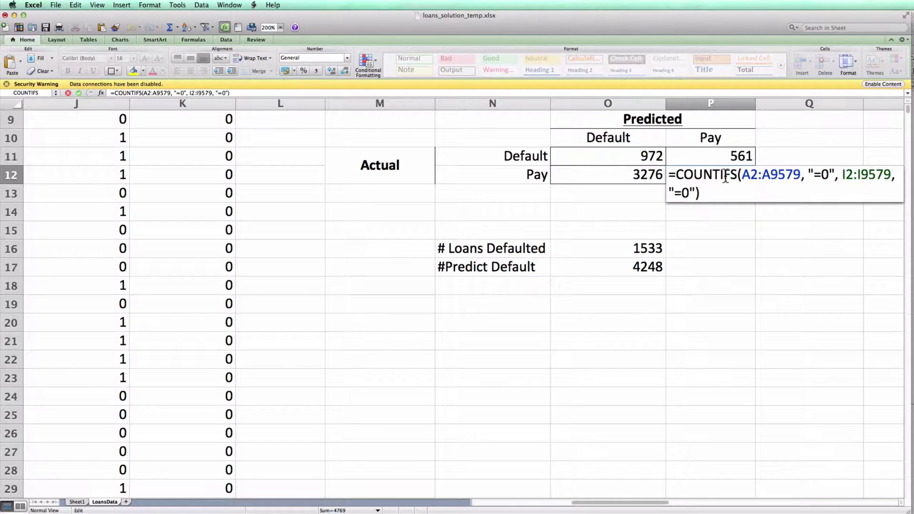
pyautogui.press('Return')
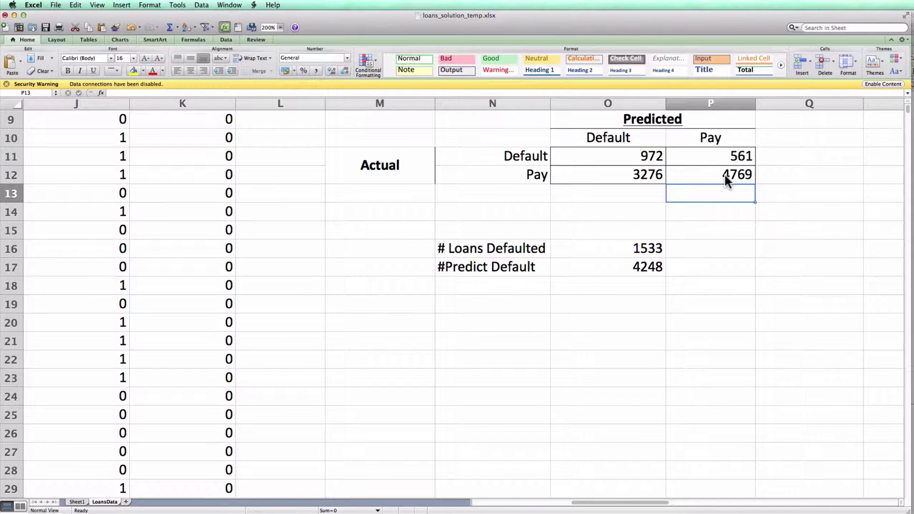
# Enter the label 'Accuracy' in P14
pyautogui.press('Left')
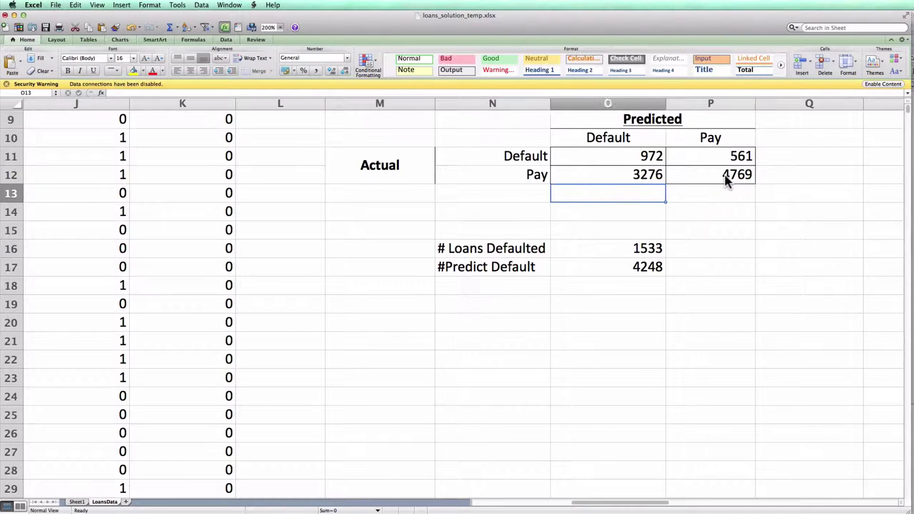
pyautogui.press('Up')
pyautogui.press('Left')
pyautogui.press('Up')
pyautogui.press('Right')
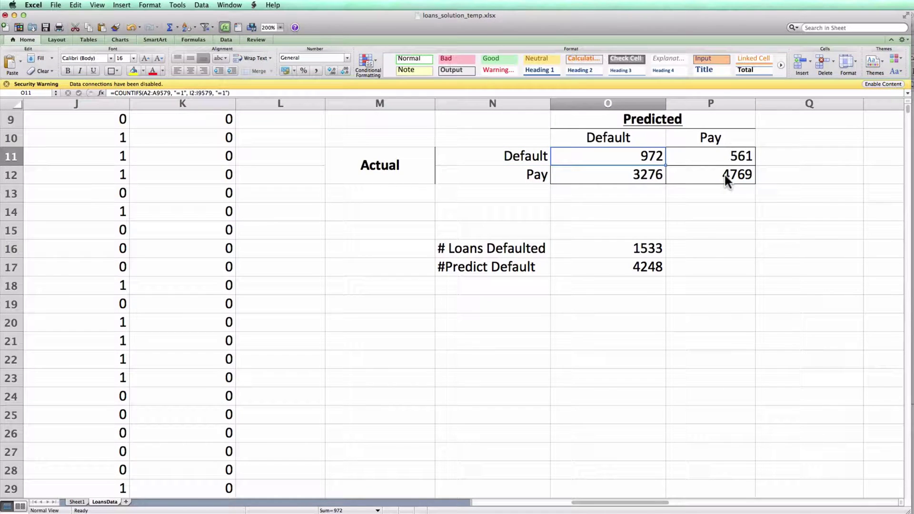
pyautogui.press('Down')
pyautogui.press('Down')
pyautogui.press('Down')
pyautogui.press('Right')
pyautogui.write('Accur')
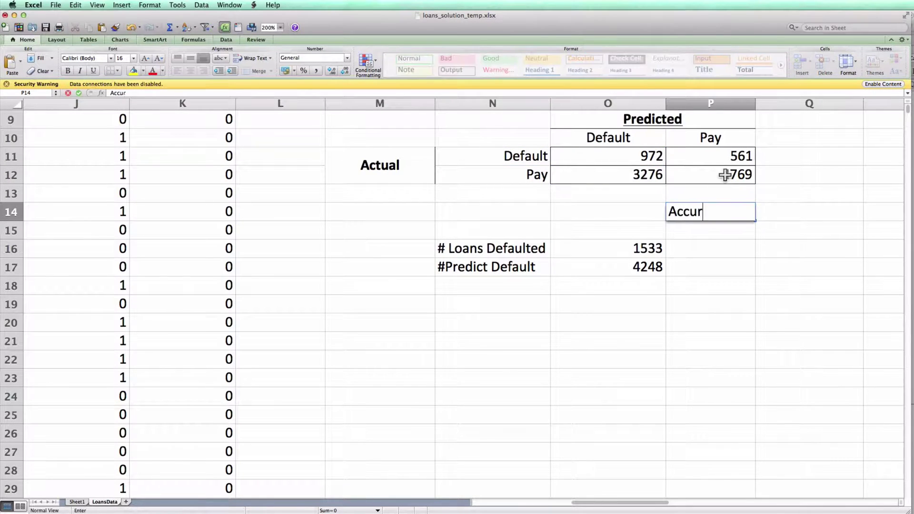
pyautogui.write('acy')
pyautogui.press('Return')
# In Q14 enter =(O11+P12)/SUM(O11:P12), accepting the correction, giving 0.599394446
pyautogui.press('Up')
pyautogui.press('Right')
pyautogui.write('=')
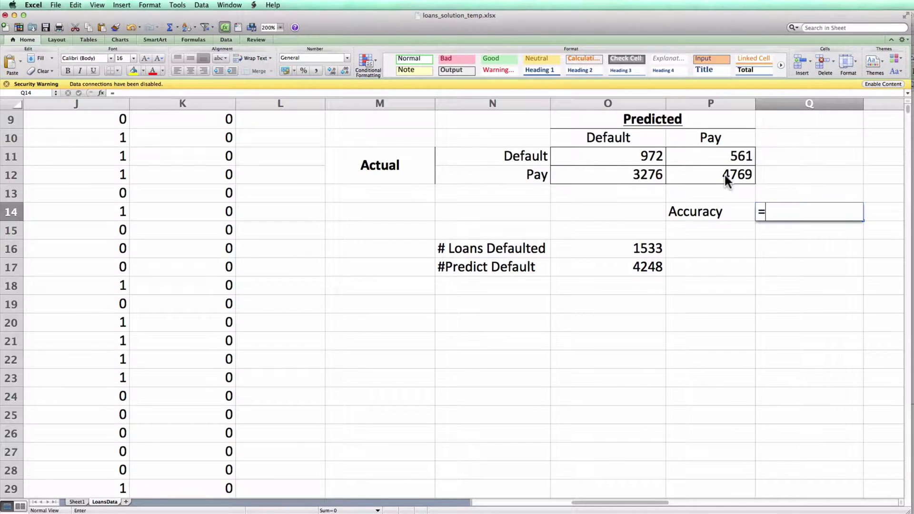
pyautogui.write('(')
pyautogui.press('Left')
pyautogui.press('Left')
pyautogui.press('Up')
pyautogui.press('Up')
pyautogui.press('Up')
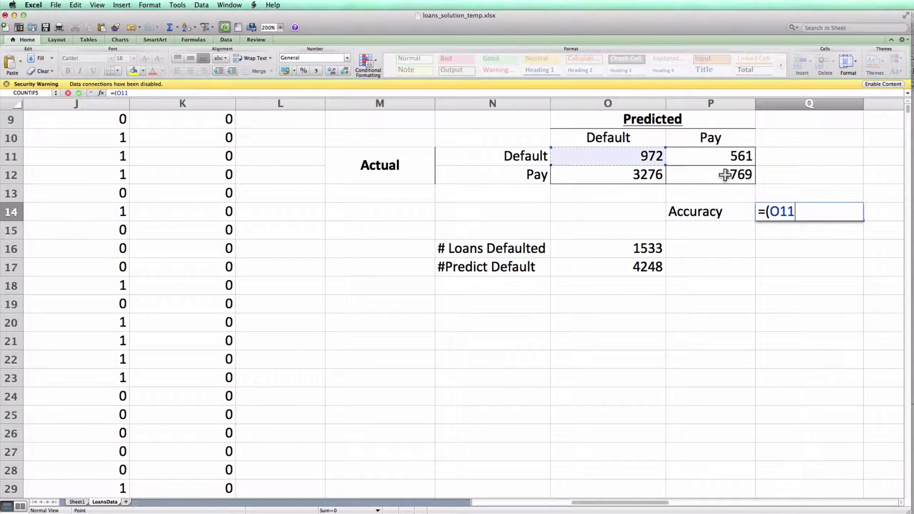
pyautogui.write('+')
pyautogui.press('Left')
pyautogui.press('Up')
pyautogui.press('Up')
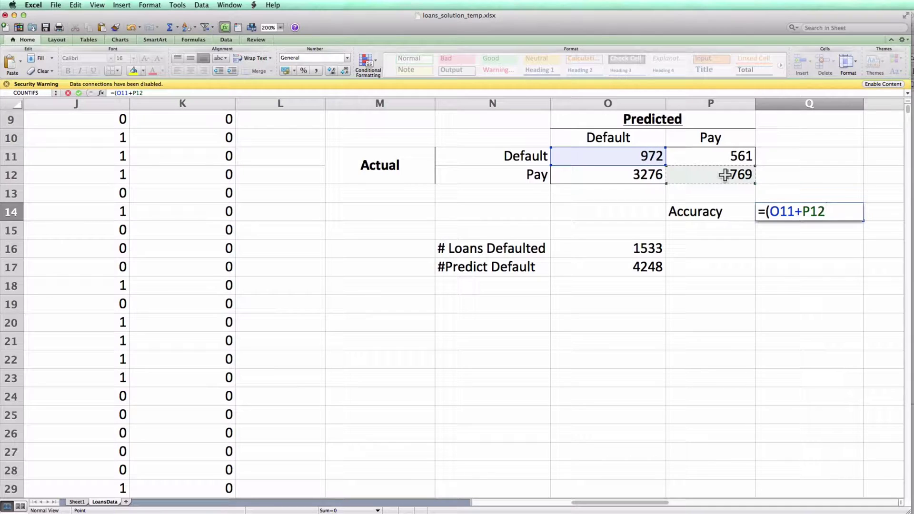
pyautogui.write(')/sum(')
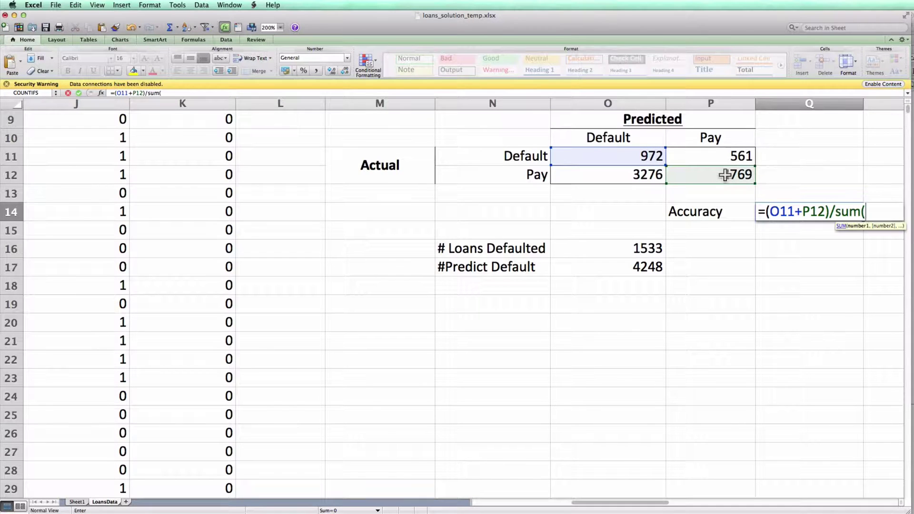
pyautogui.press('Left')
pyautogui.press('Left')
pyautogui.press('Up')
pyautogui.press('Up')
pyautogui.press('Up')
pyautogui.hotkey('shift', 'Right')
pyautogui.hotkey('shift', 'Down')
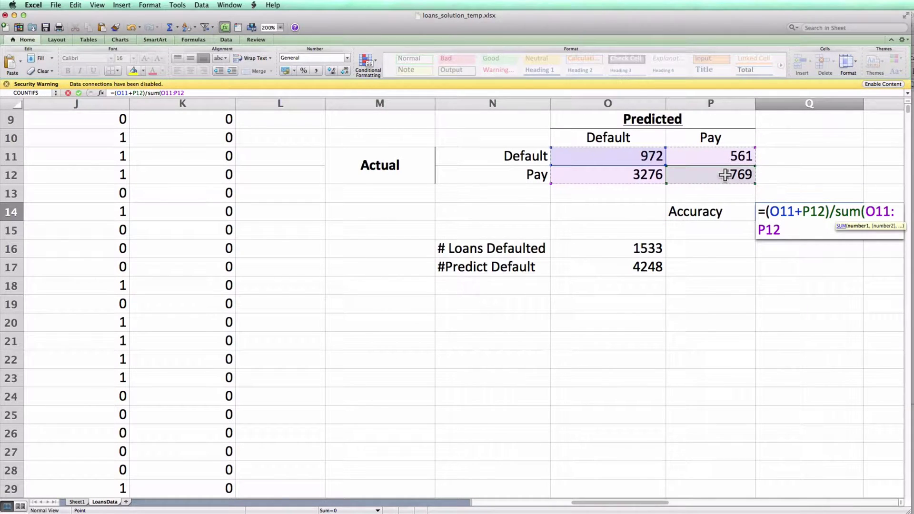
pyautogui.press('Return')
pyautogui.press('Return')
pyautogui.press('Up')
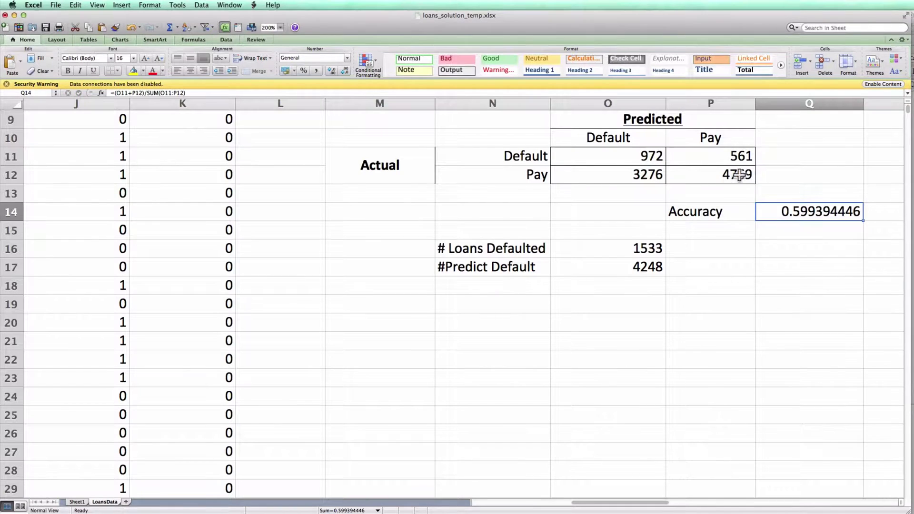
# Format Q14 with Percent Style to show 60%, then select the Threshold cell N5
pyautogui.click(303, 71)
pyautogui.scroll(4, 408, 161)
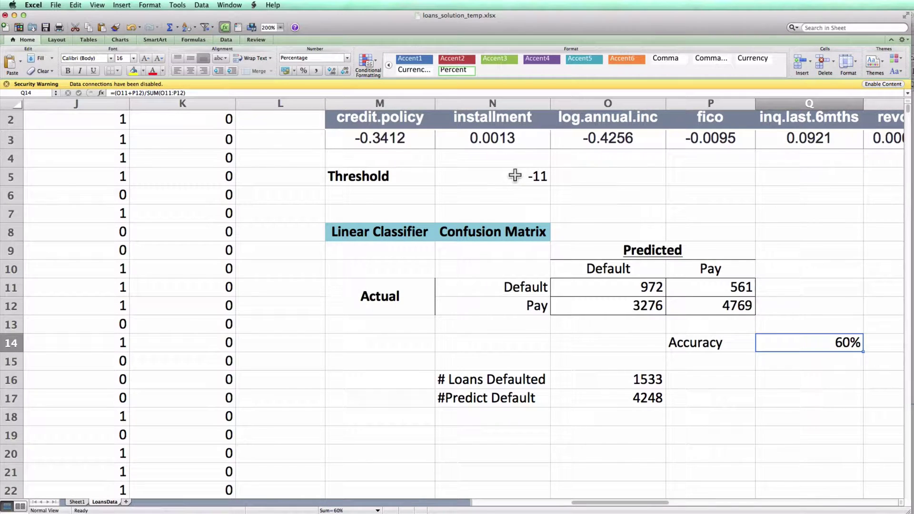
pyautogui.click(515, 176)
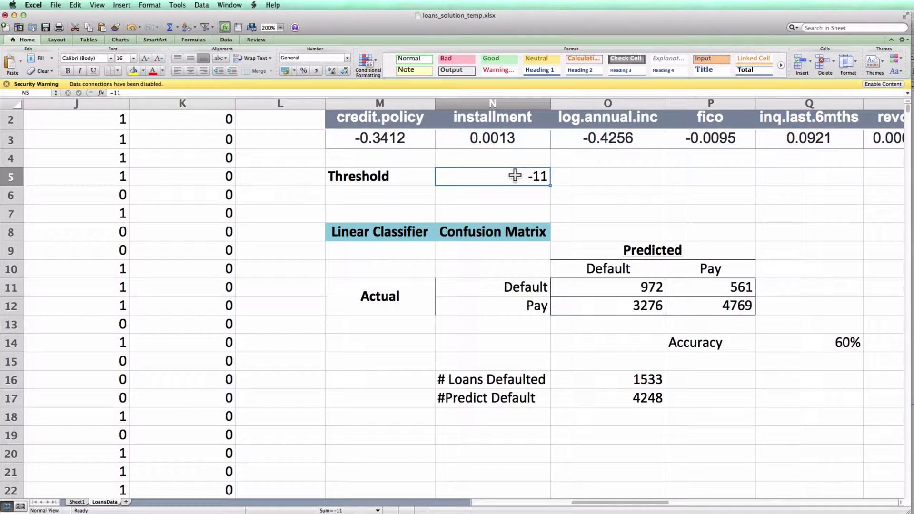
# Set the threshold in N5 to -9, undo to compare with -11, then re-enter -9 for 84% accuracy
pyautogui.write('-9')
pyautogui.press('Return')
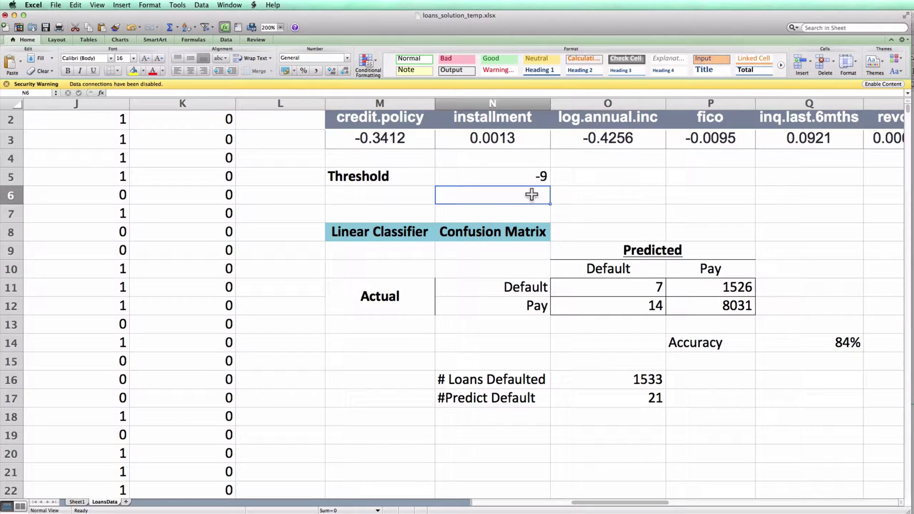
pyautogui.press('super+z')
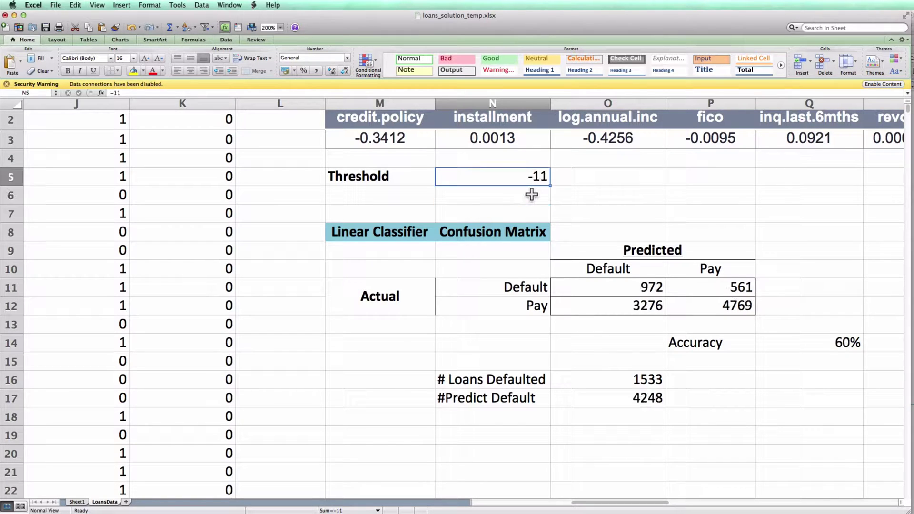
pyautogui.write('-9')
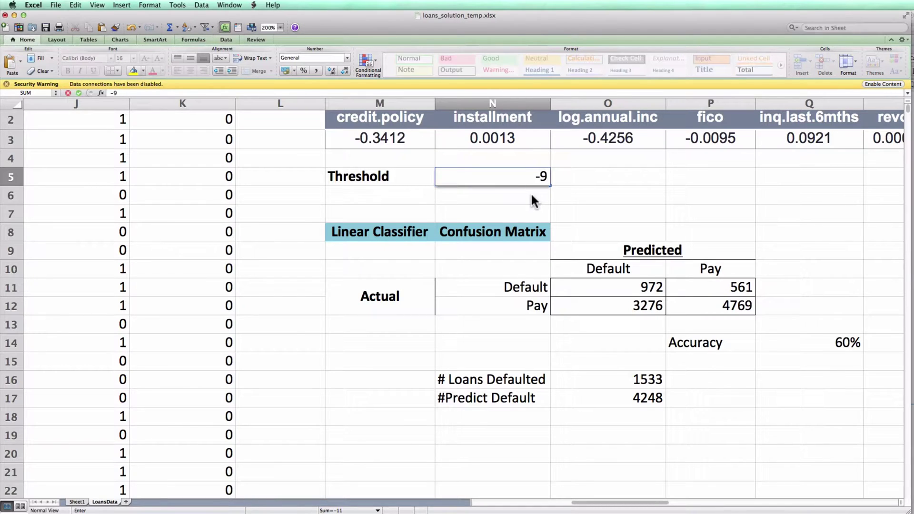
pyautogui.press('Return')
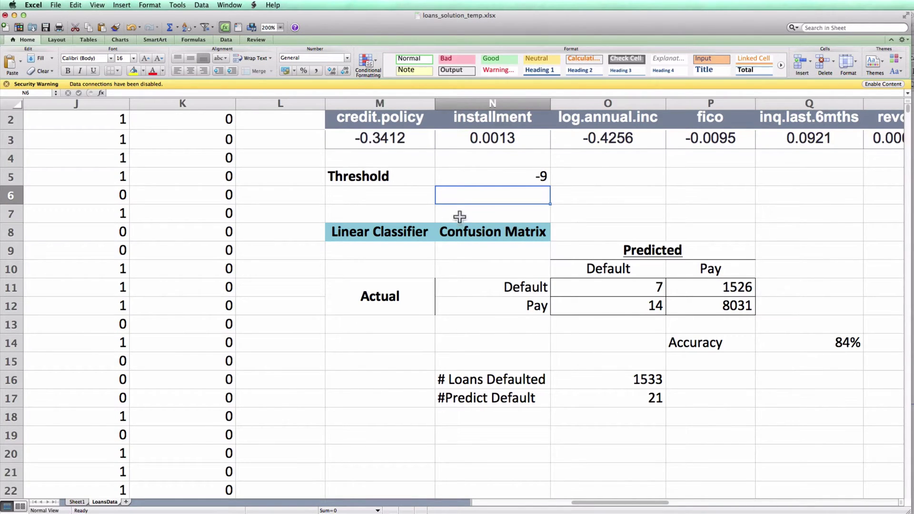
pyautogui.hscroll(-5, 509, 340)
pyautogui.scroll(1, 509, 339)
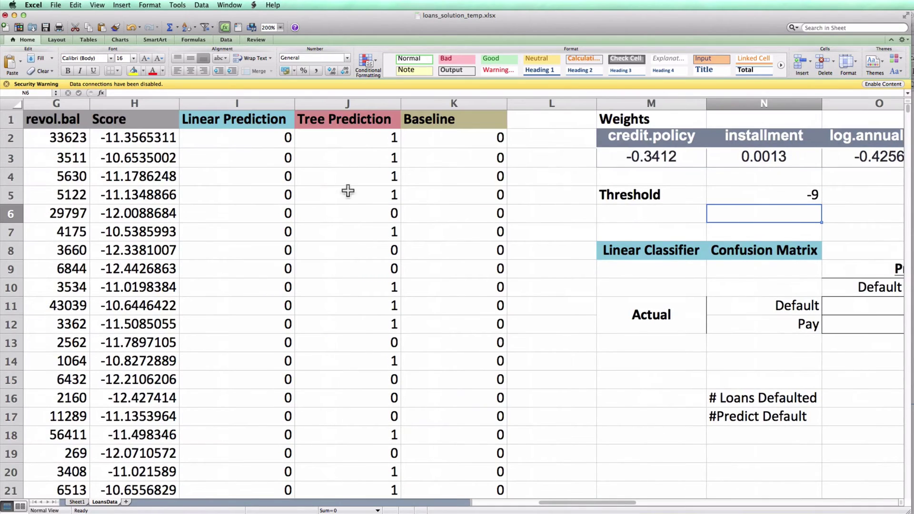
pyautogui.click(340, 117)
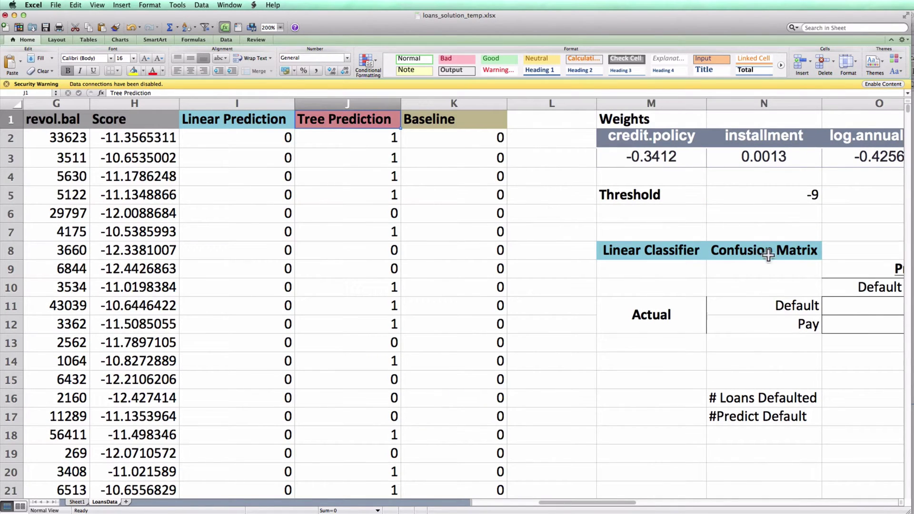
pyautogui.hscroll(4, 825, 323)
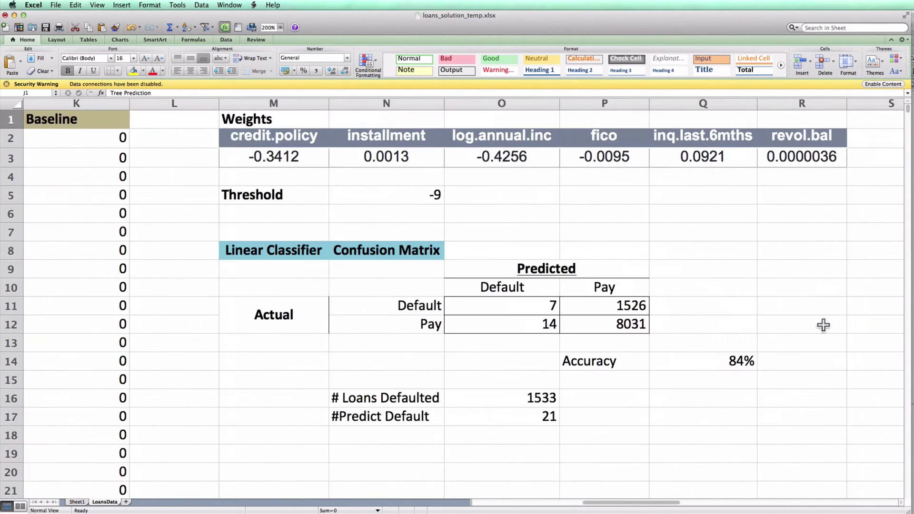